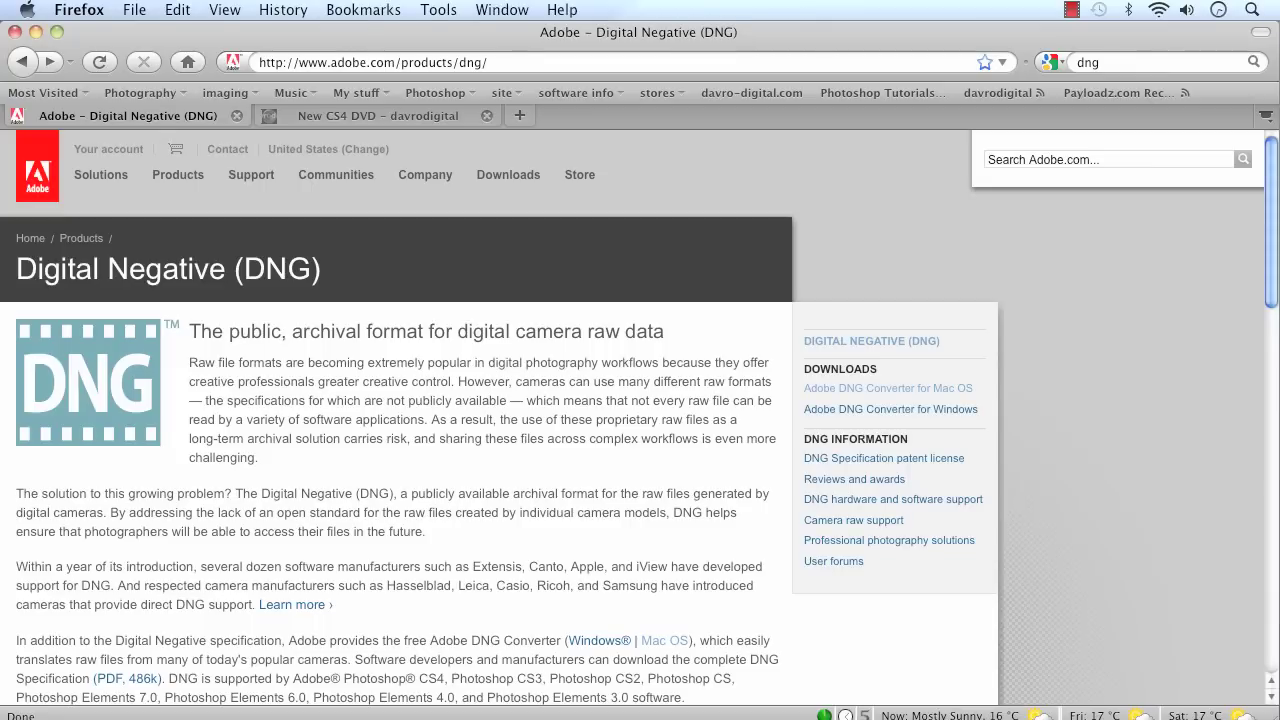
Step: Review the DNG lesson on the New CS4 DVD page and read the overview and key benefits on Adobe's Digital Negative page
click(368, 116)
drag(1272, 176, 1217, 341)
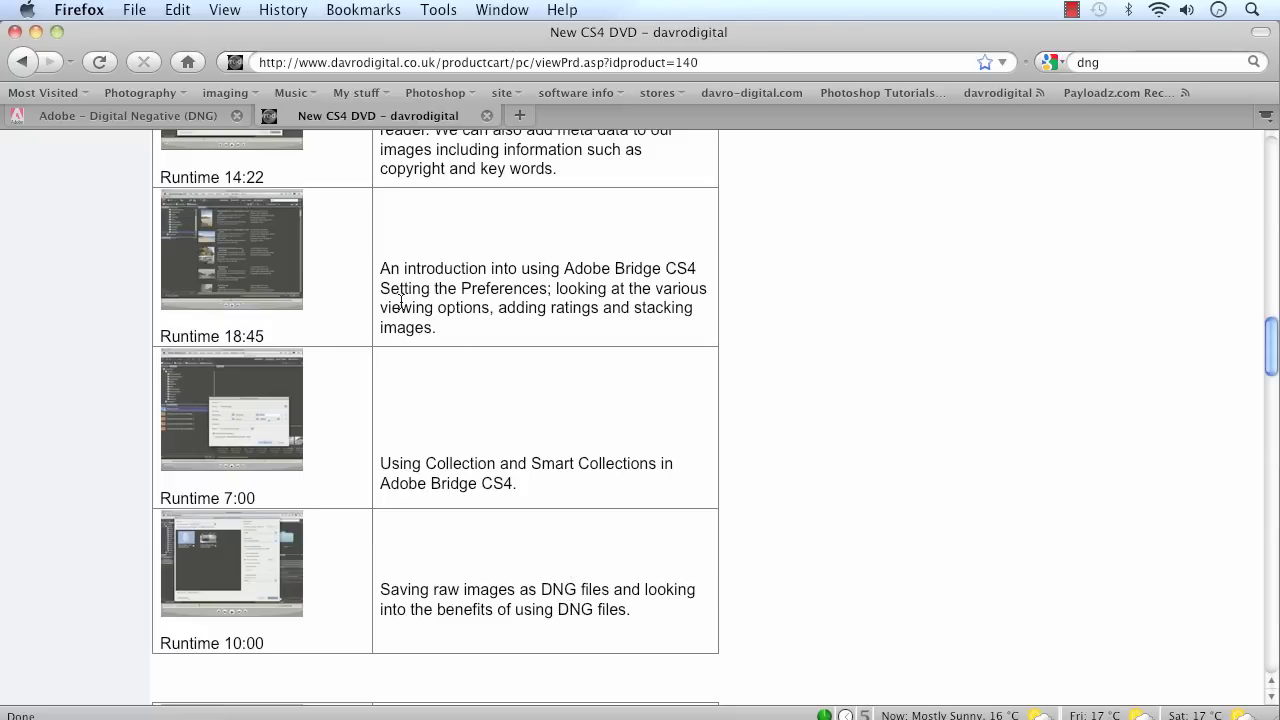
click(208, 118)
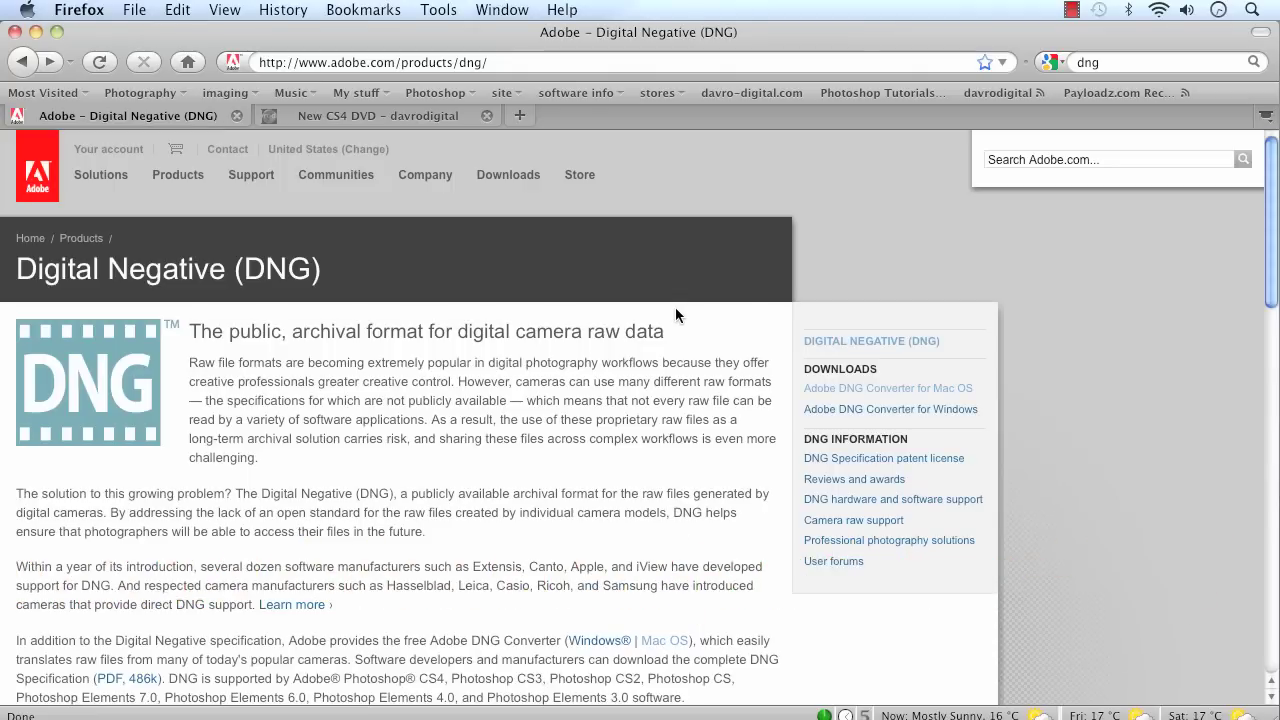
drag(1266, 254, 1267, 292)
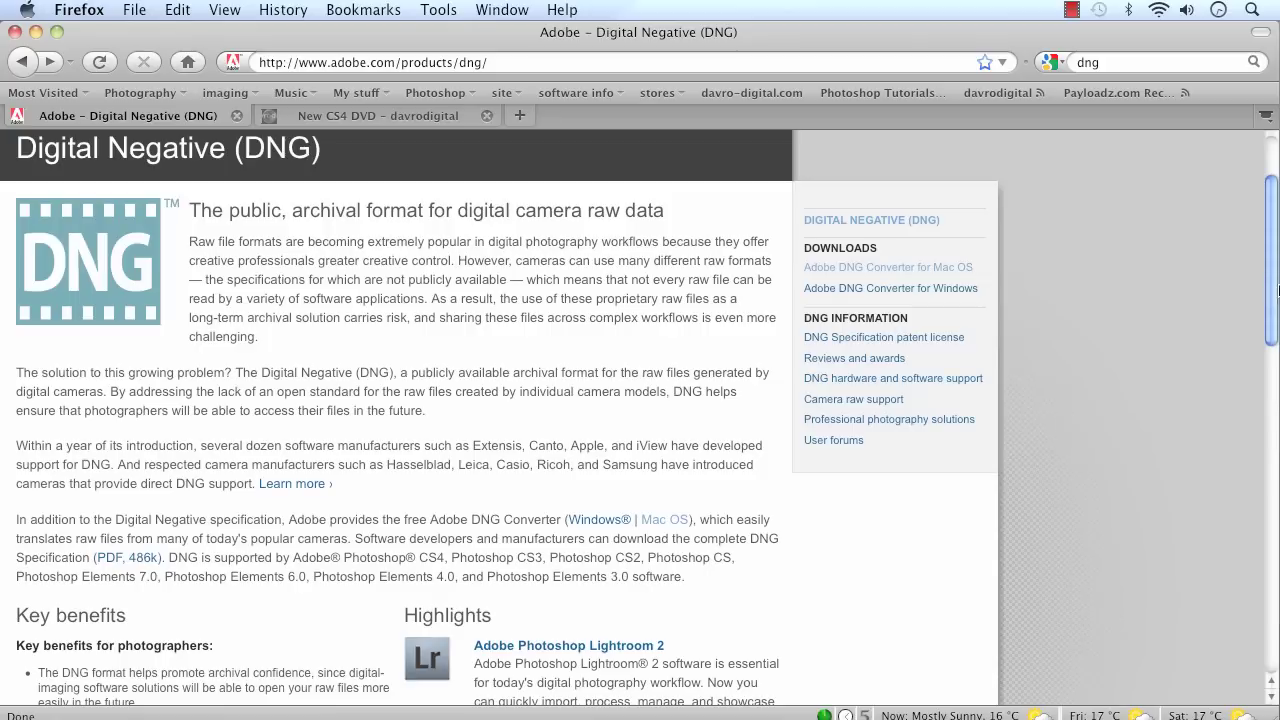
scroll(1270, 295, down, 2)
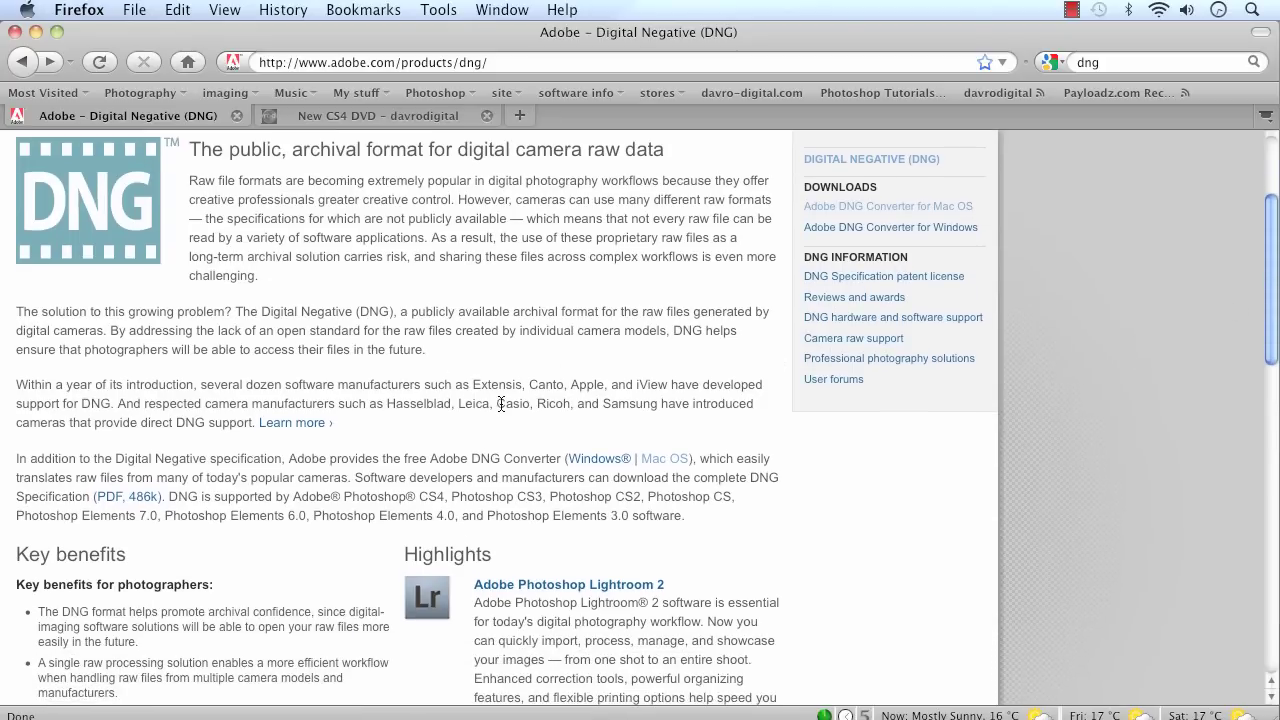
scroll(1272, 296, down, 4)
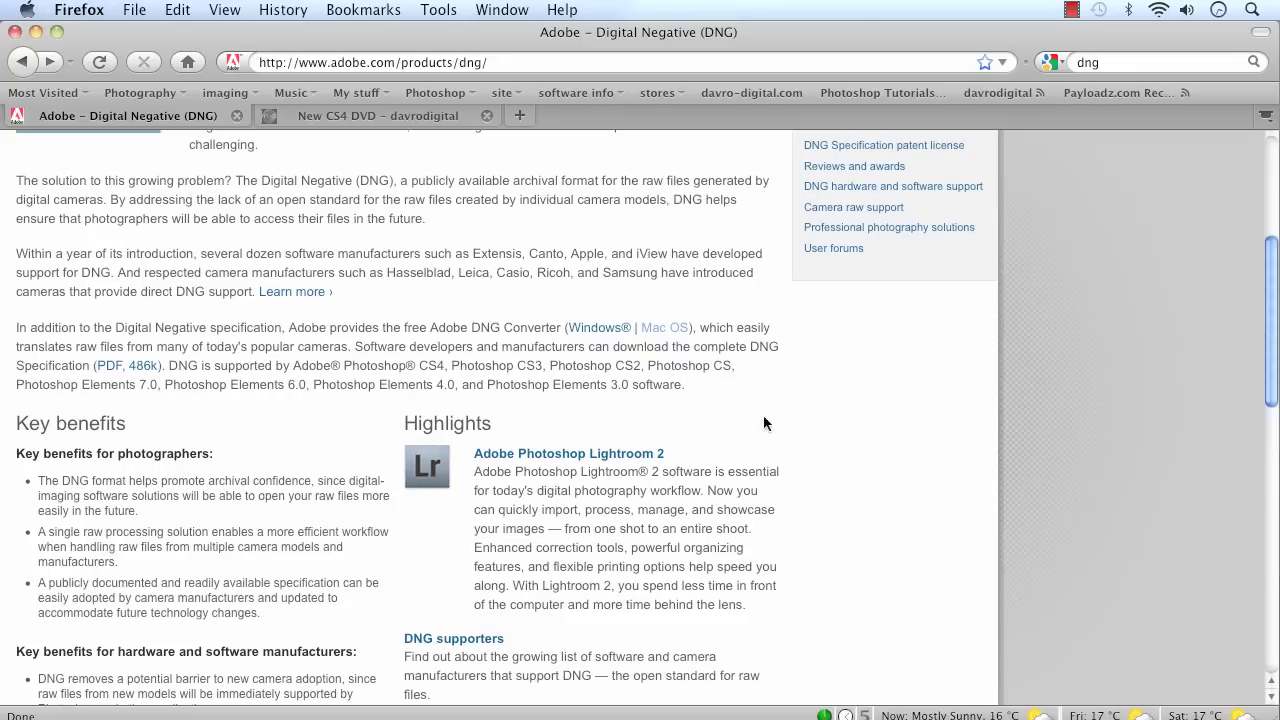
drag(1274, 312, 1221, 341)
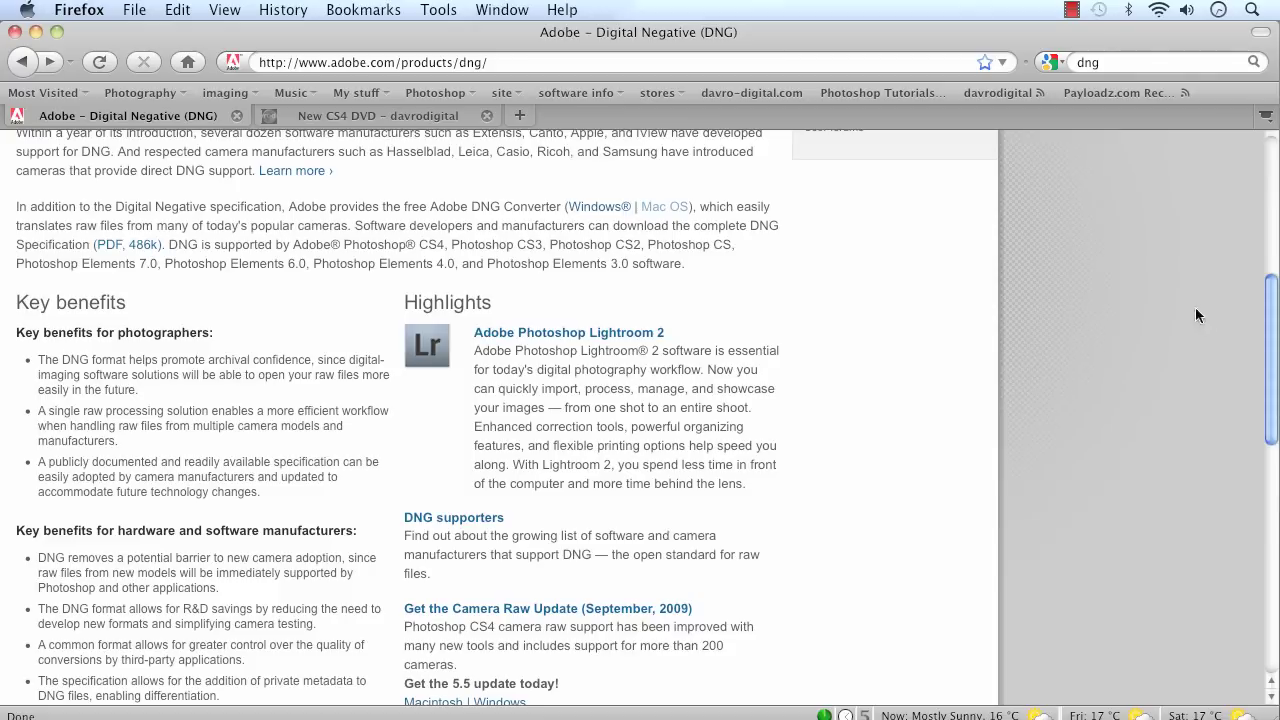
drag(1271, 318, 1209, 211)
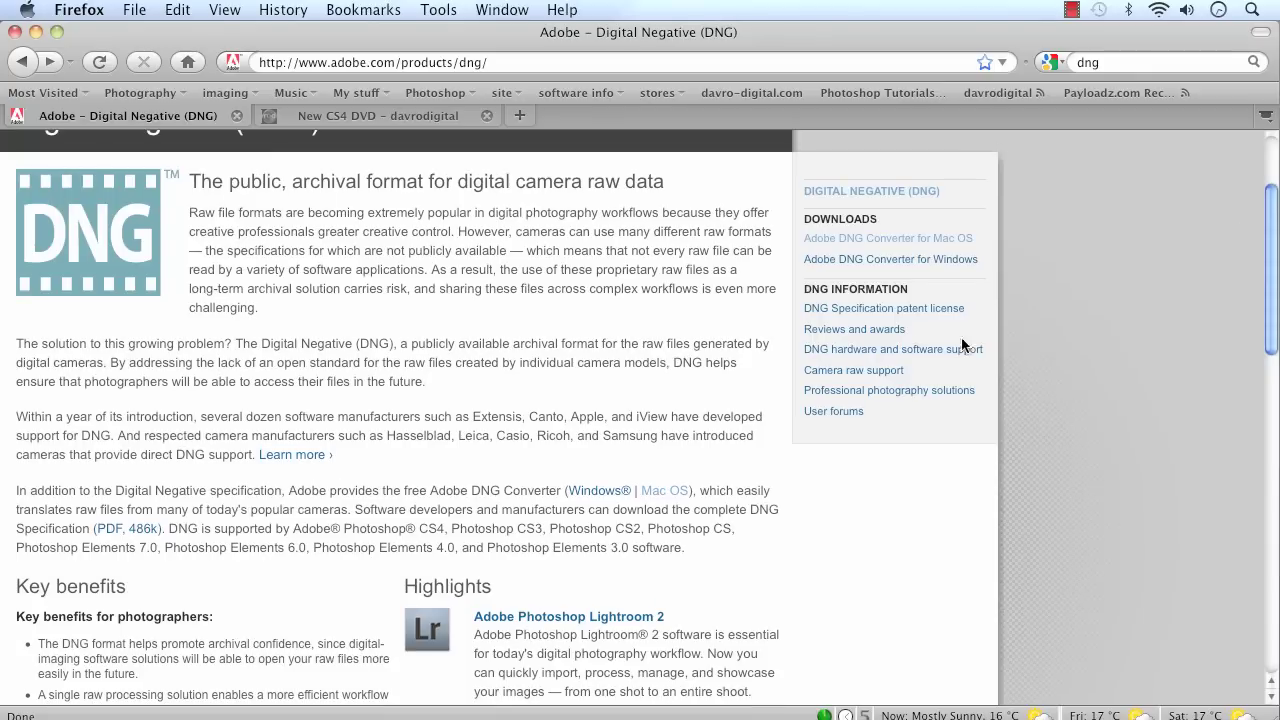
Step: Open the Adobe DNG Converter for Mac OS download page and proceed to download DNGConverter_5_5.dmg
click(883, 238)
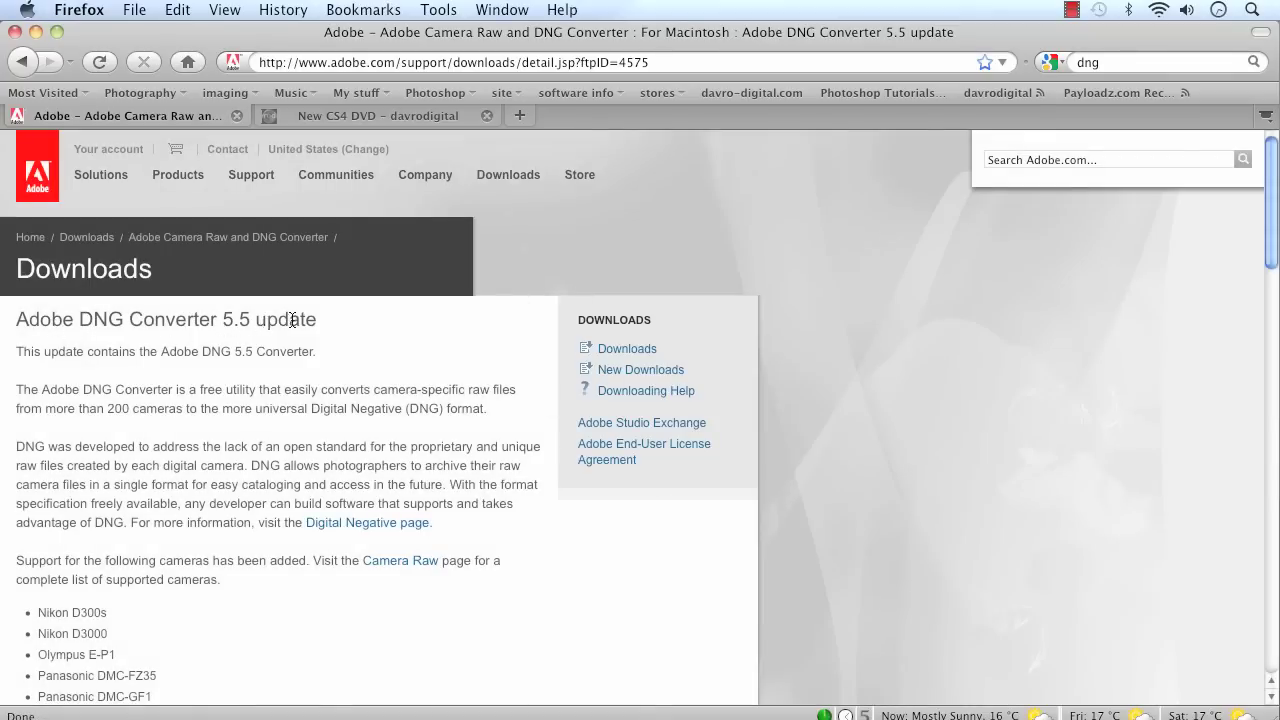
drag(1275, 200, 1276, 243)
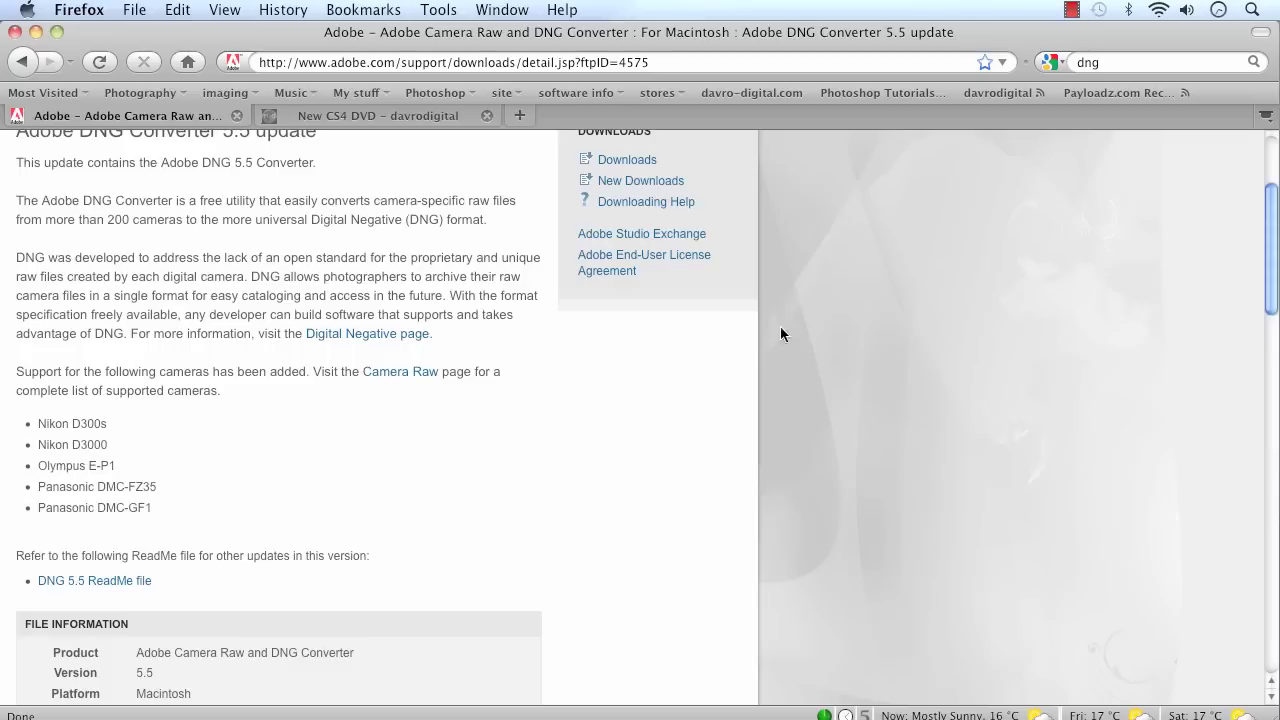
drag(1265, 286, 1097, 351)
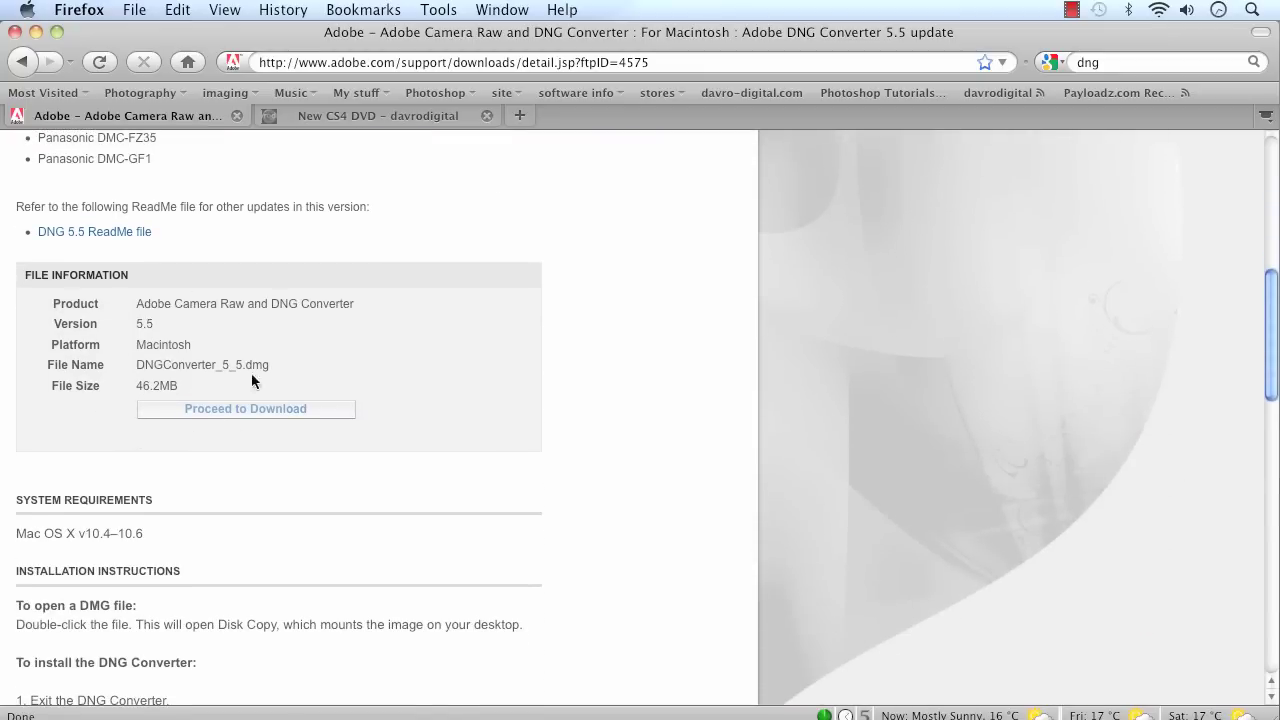
click(215, 410)
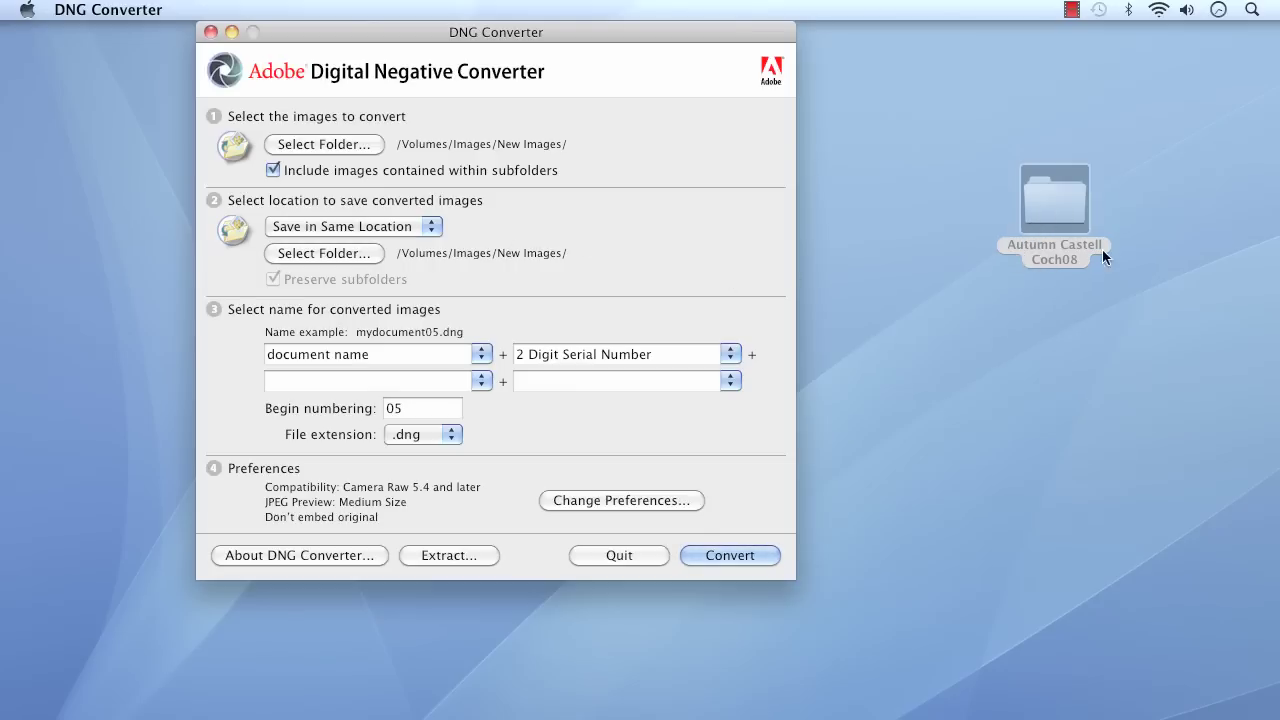
Step: Choose the desktop folder Autumn Castell Coch08 as the source of images to convert and exclude images in subfolders
click(322, 143)
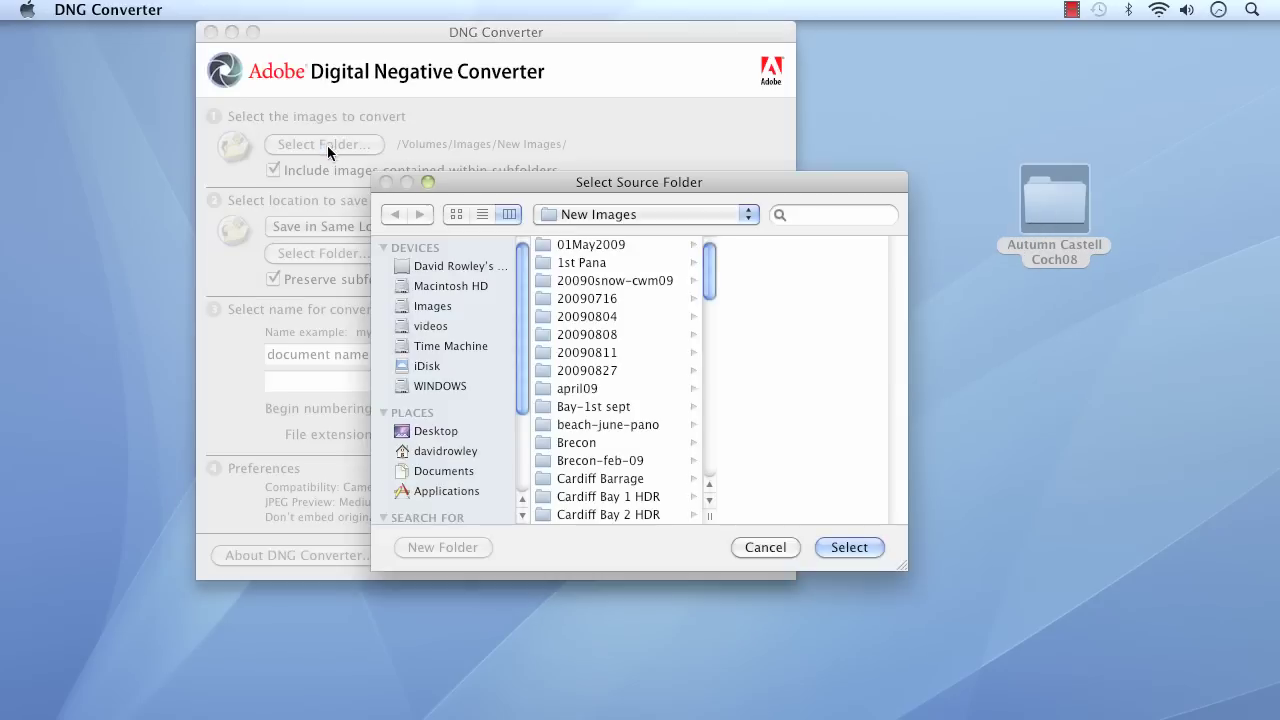
click(422, 434)
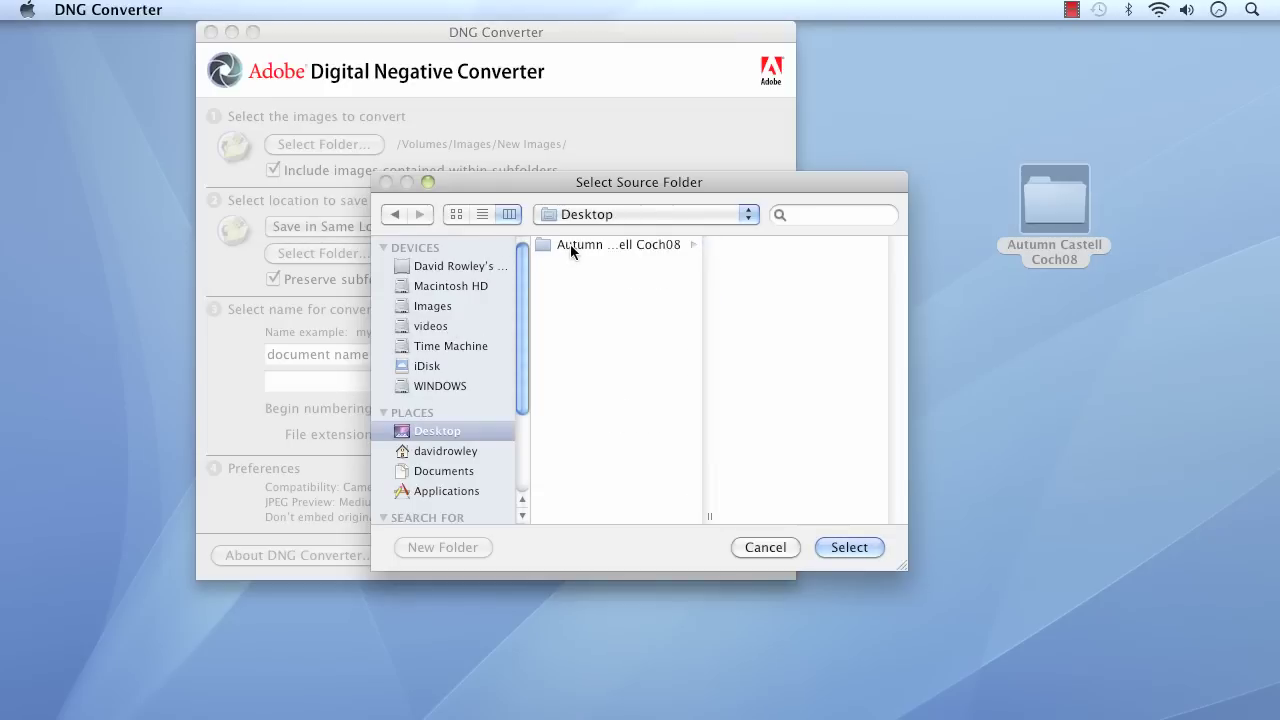
click(569, 244)
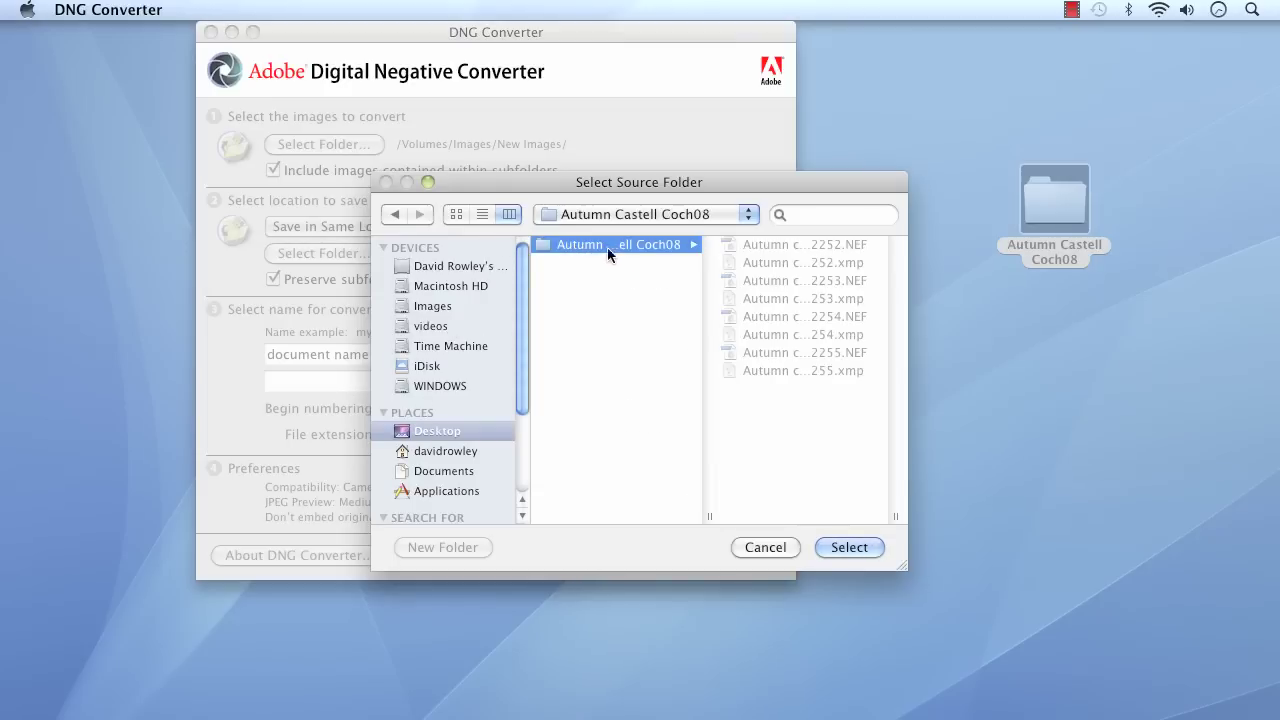
click(841, 548)
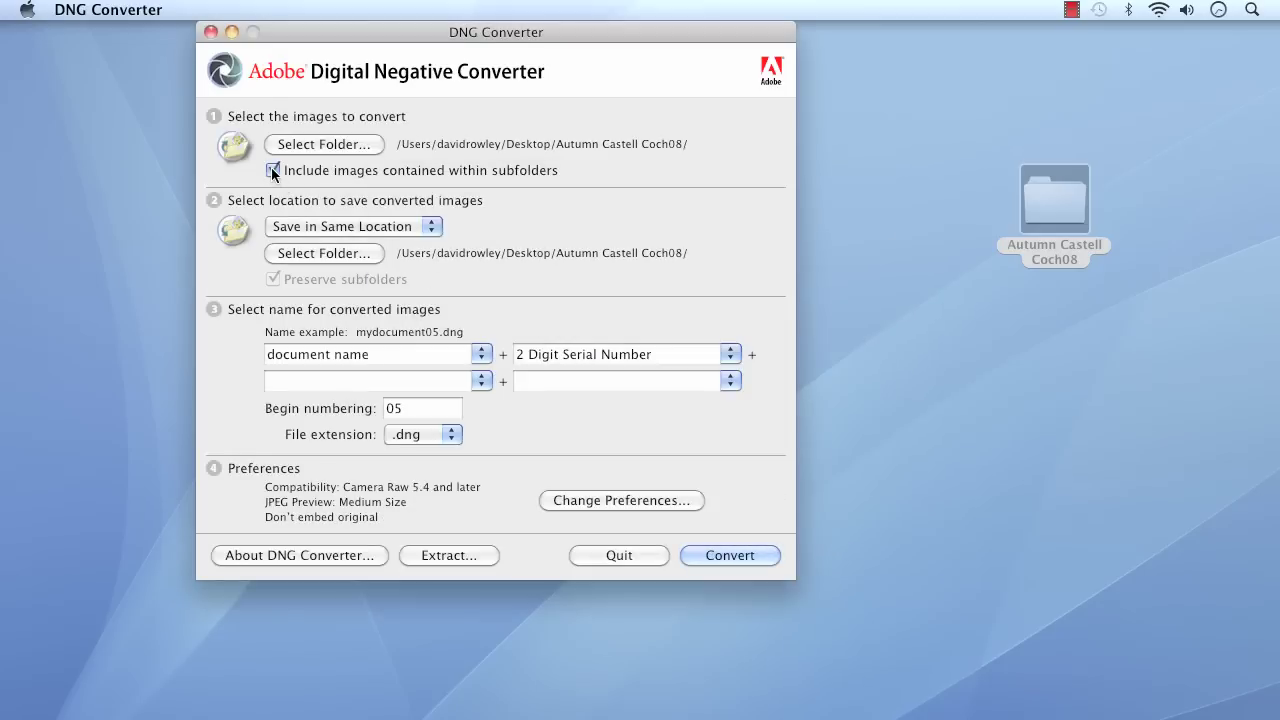
click(271, 169)
Step: Create a folder named Dng on the desktop and set it as the destination for the converted images
click(325, 258)
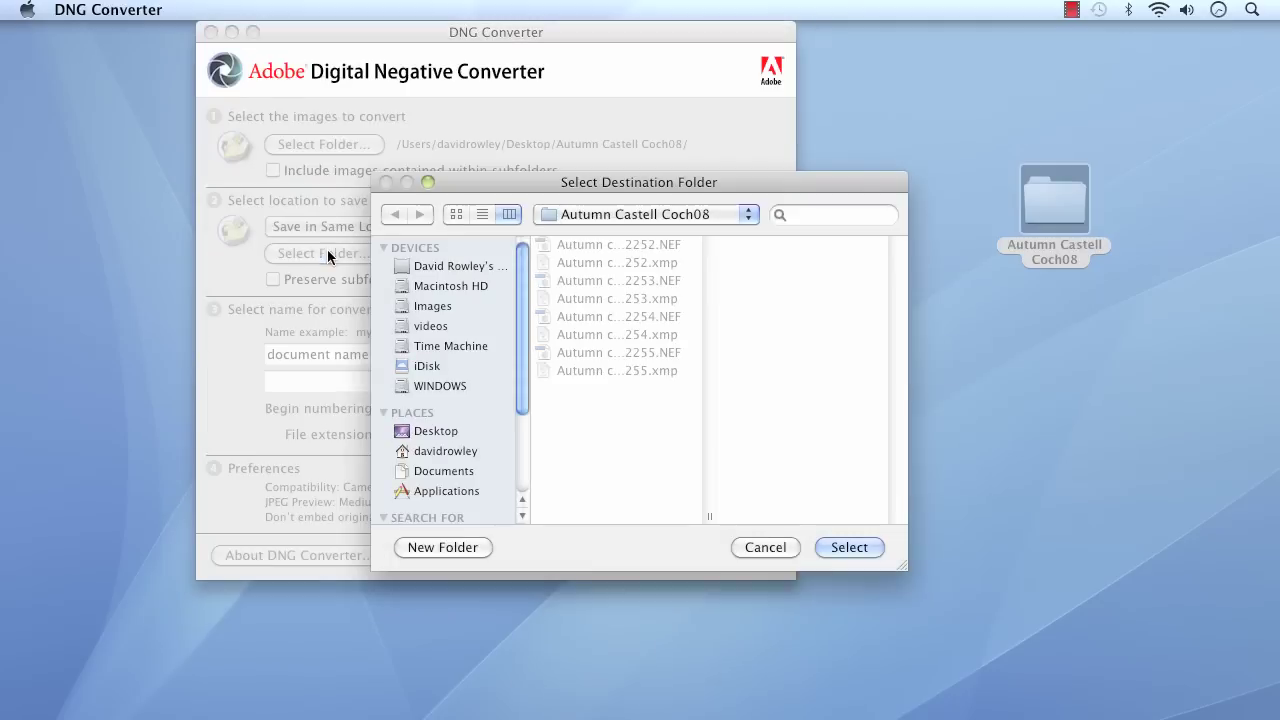
click(424, 430)
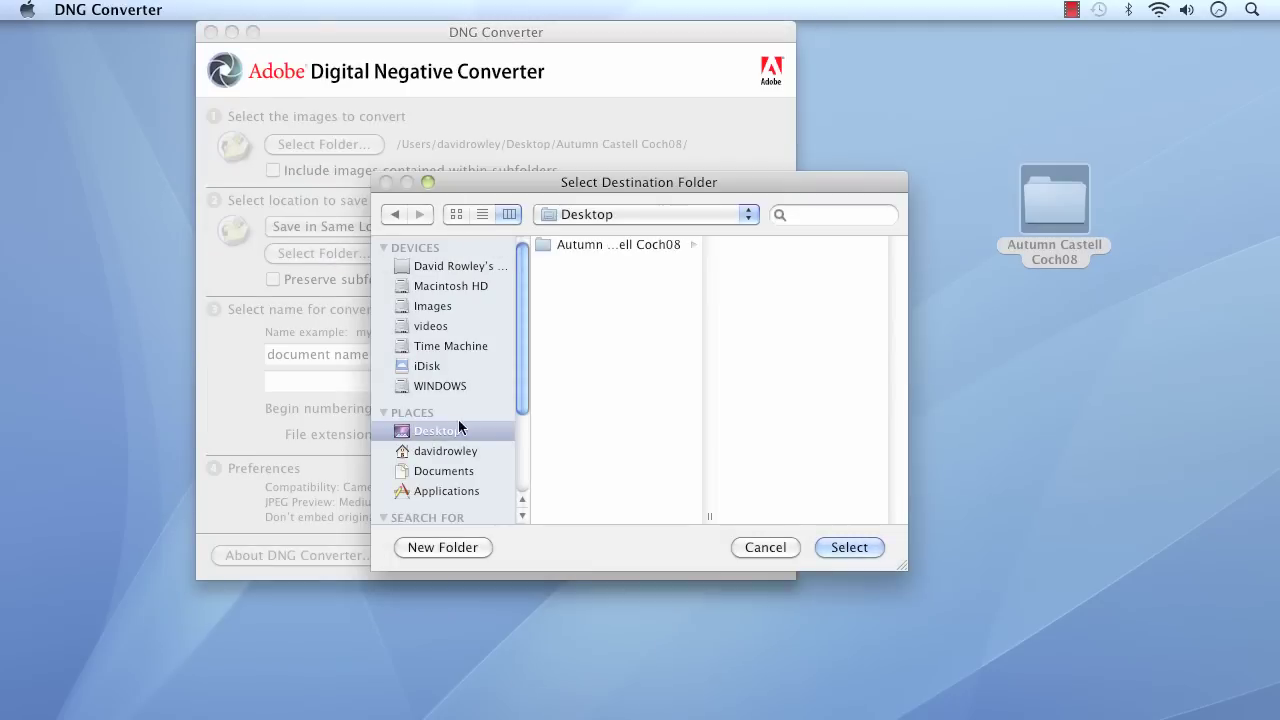
click(446, 546)
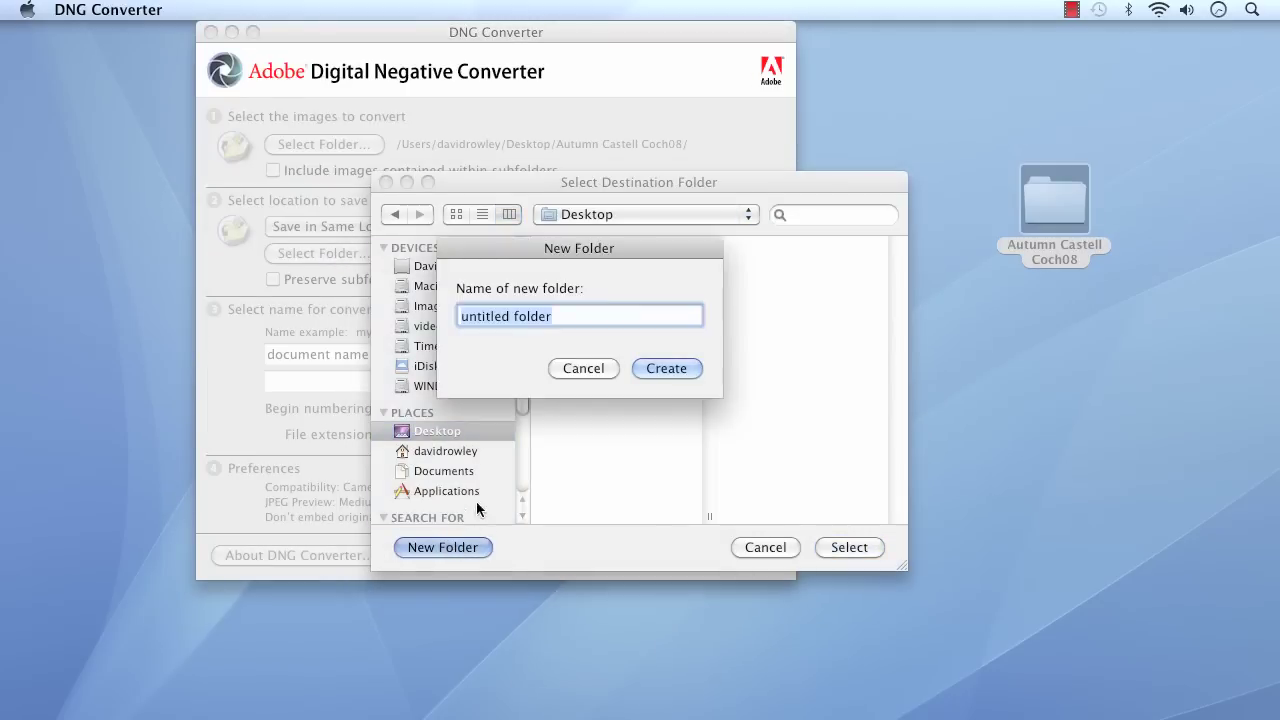
text(Dng)
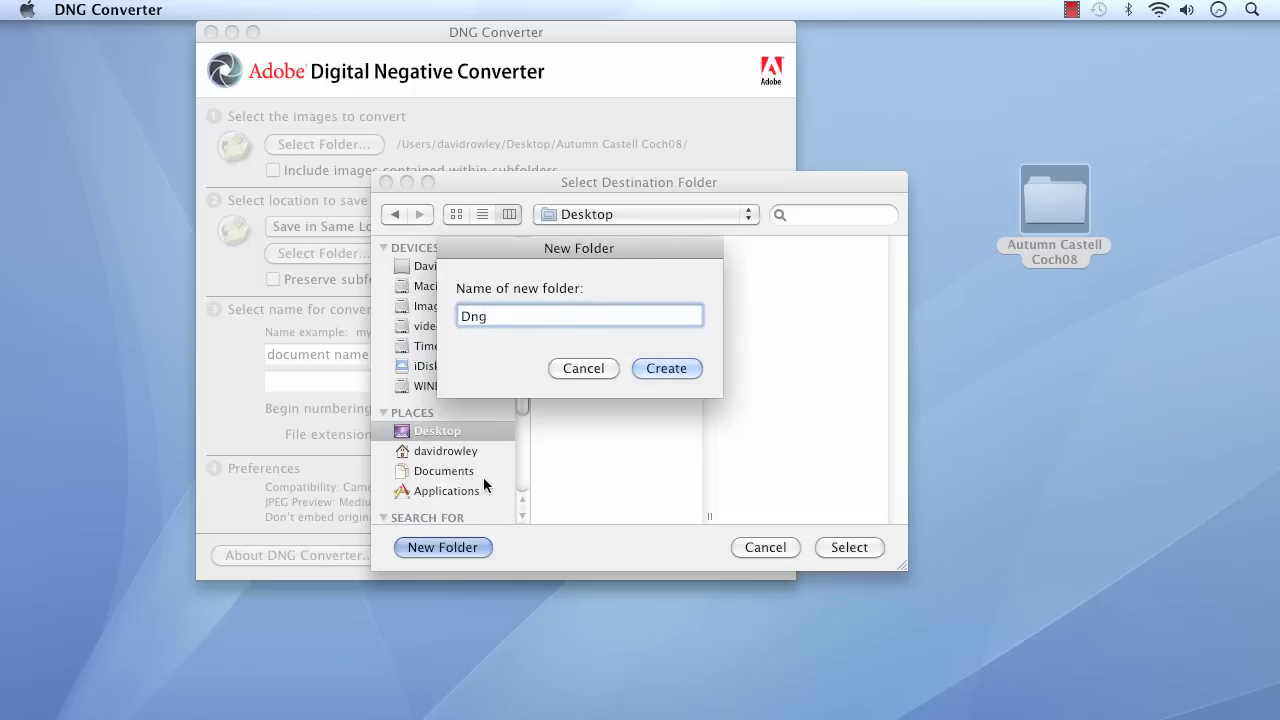
key(Return)
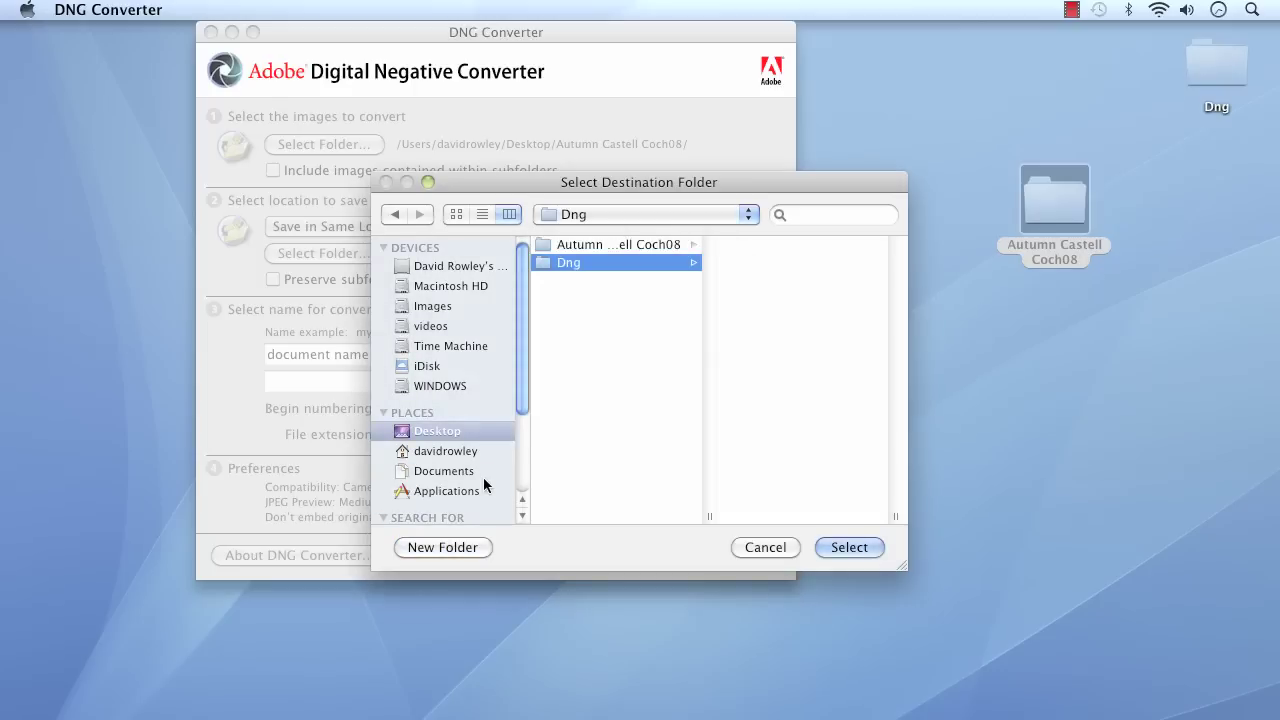
click(848, 547)
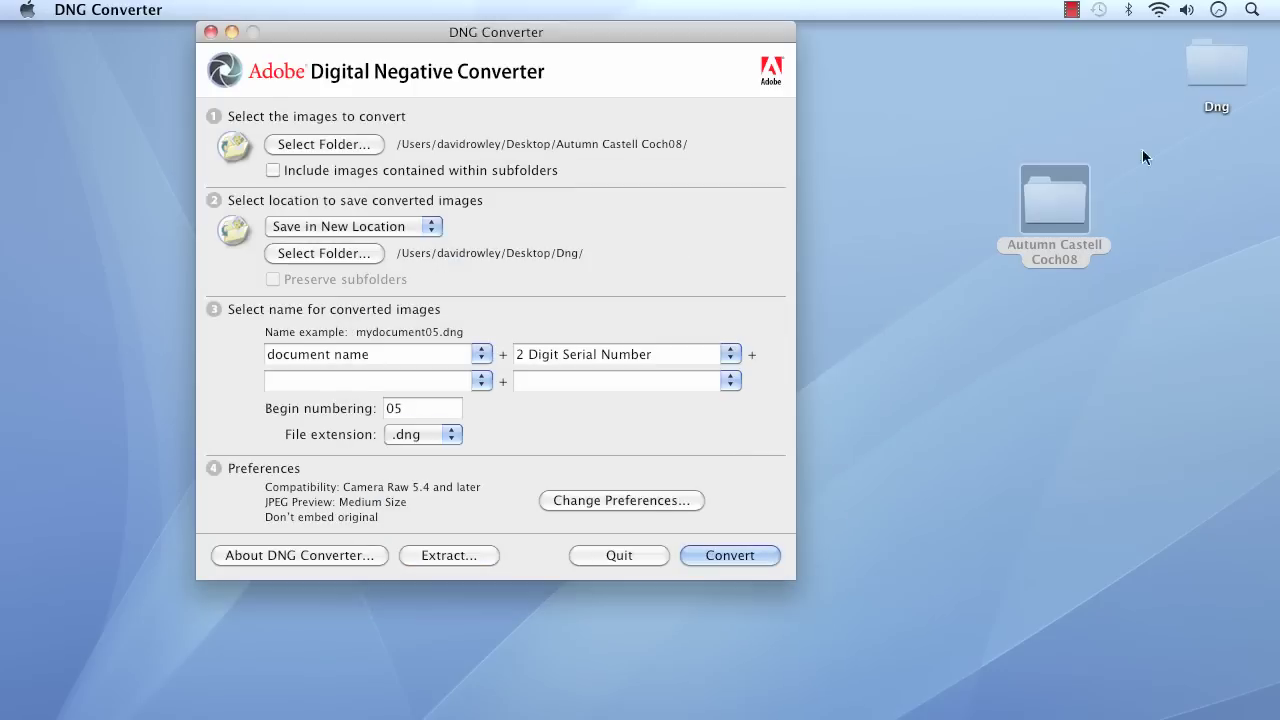
Step: Arrange the Dng and Autumn Castell Coch08 folders one above the other beside the converter window, and return to the converter
drag(1219, 60, 948, 119)
drag(1052, 211, 972, 256)
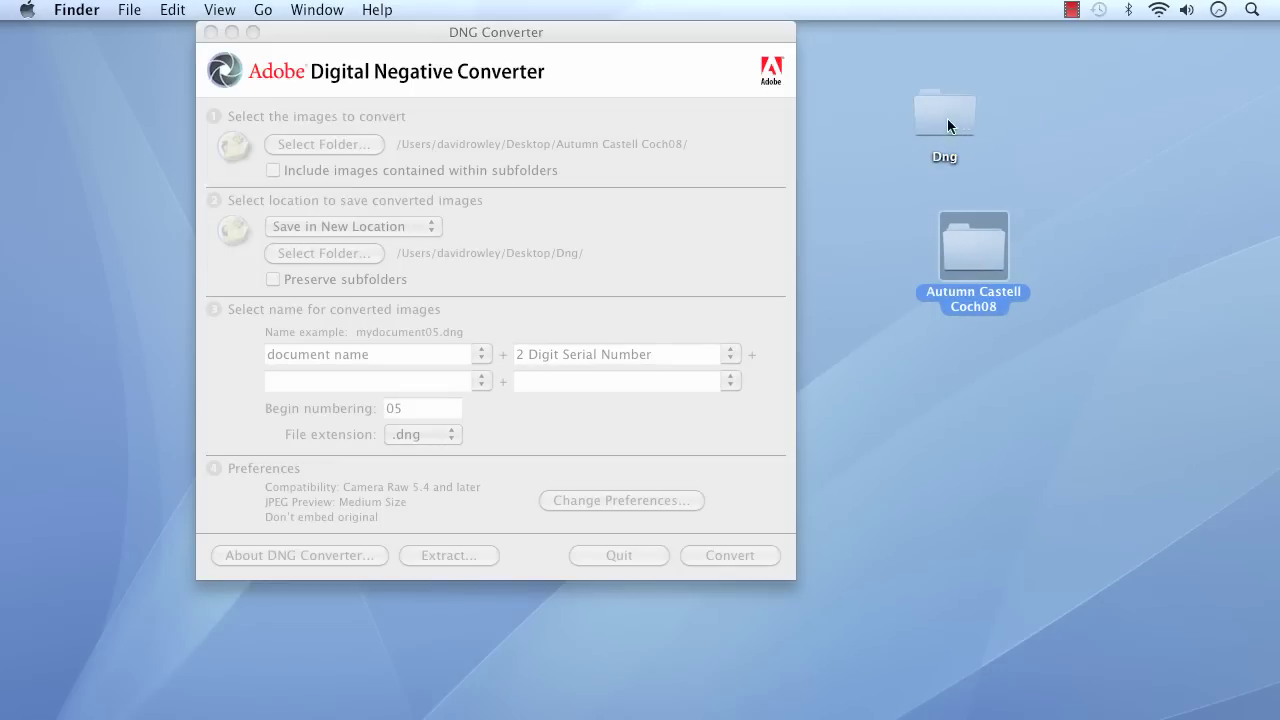
click(668, 240)
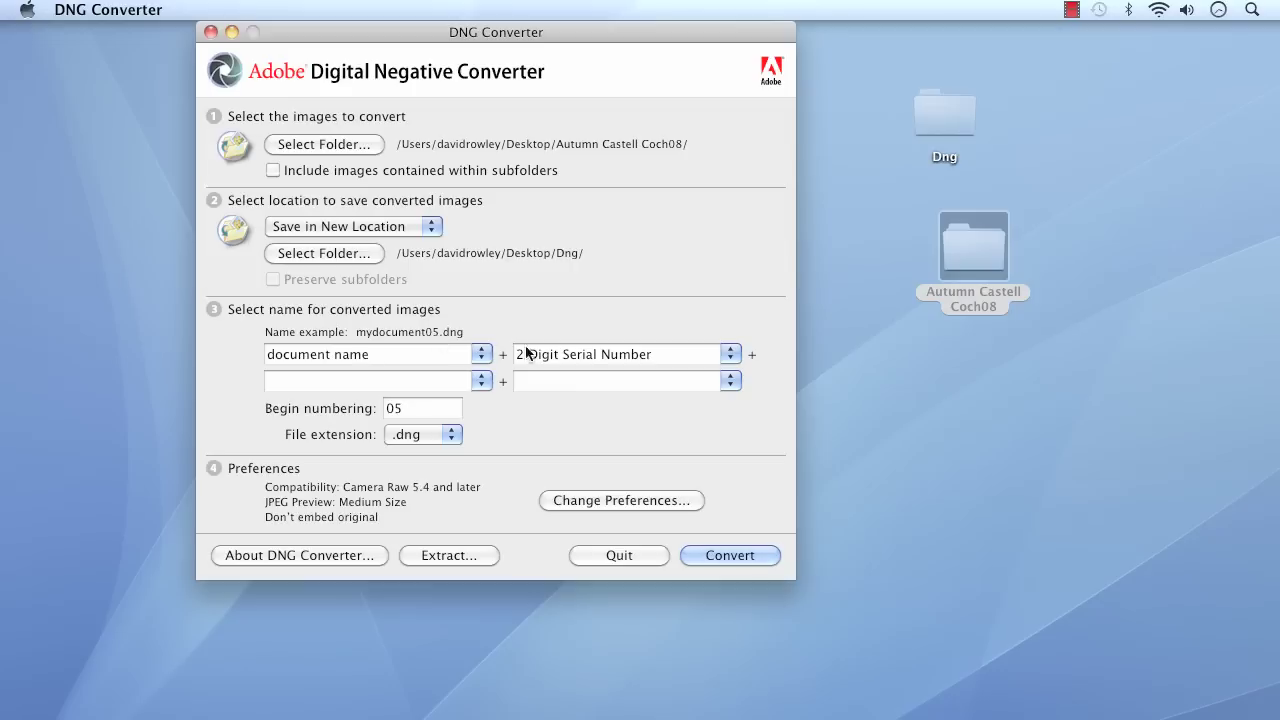
Step: Try the Document Name and DOCUMENT NAME styles for the first file name part and restore it to lowercase document name
click(481, 354)
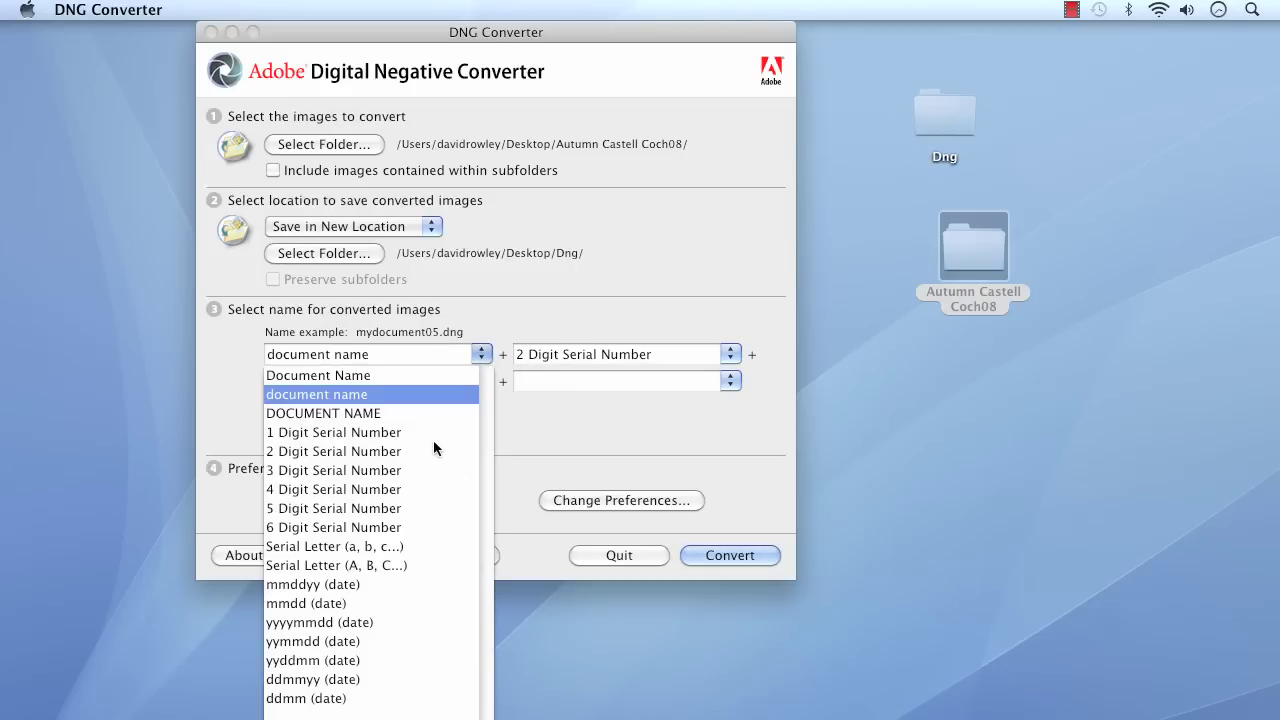
click(390, 375)
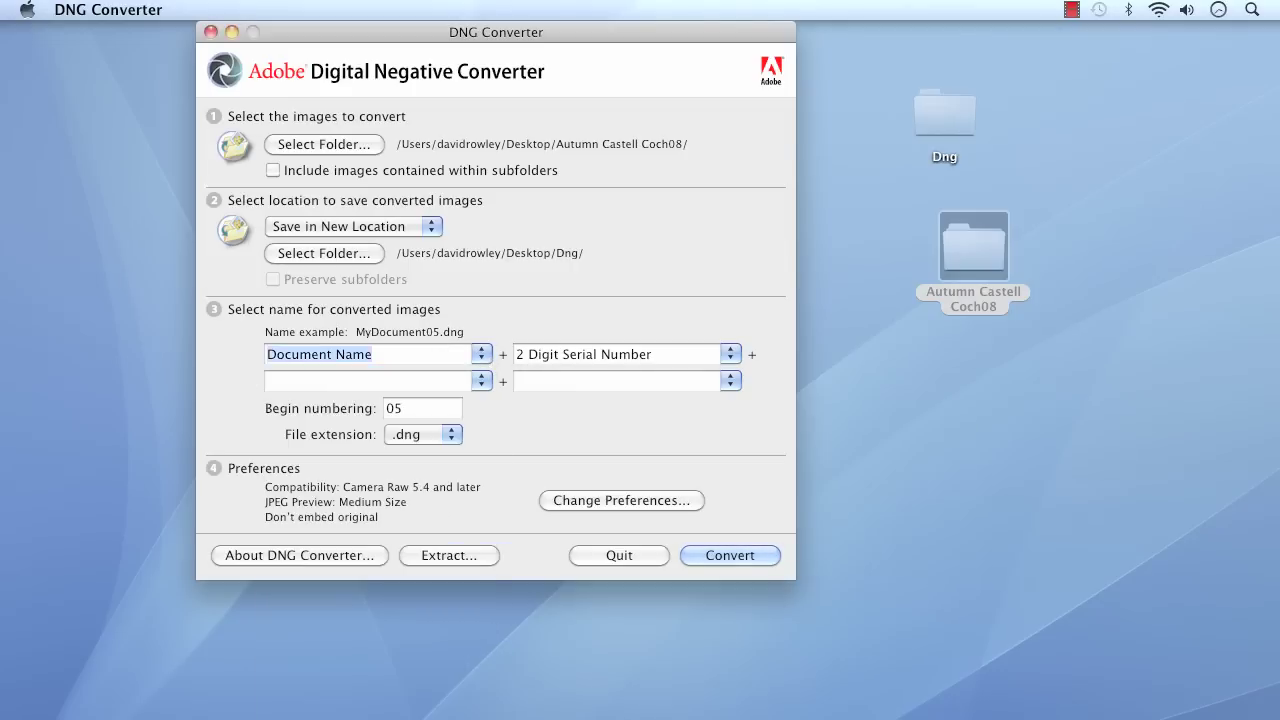
click(481, 354)
click(413, 415)
click(482, 355)
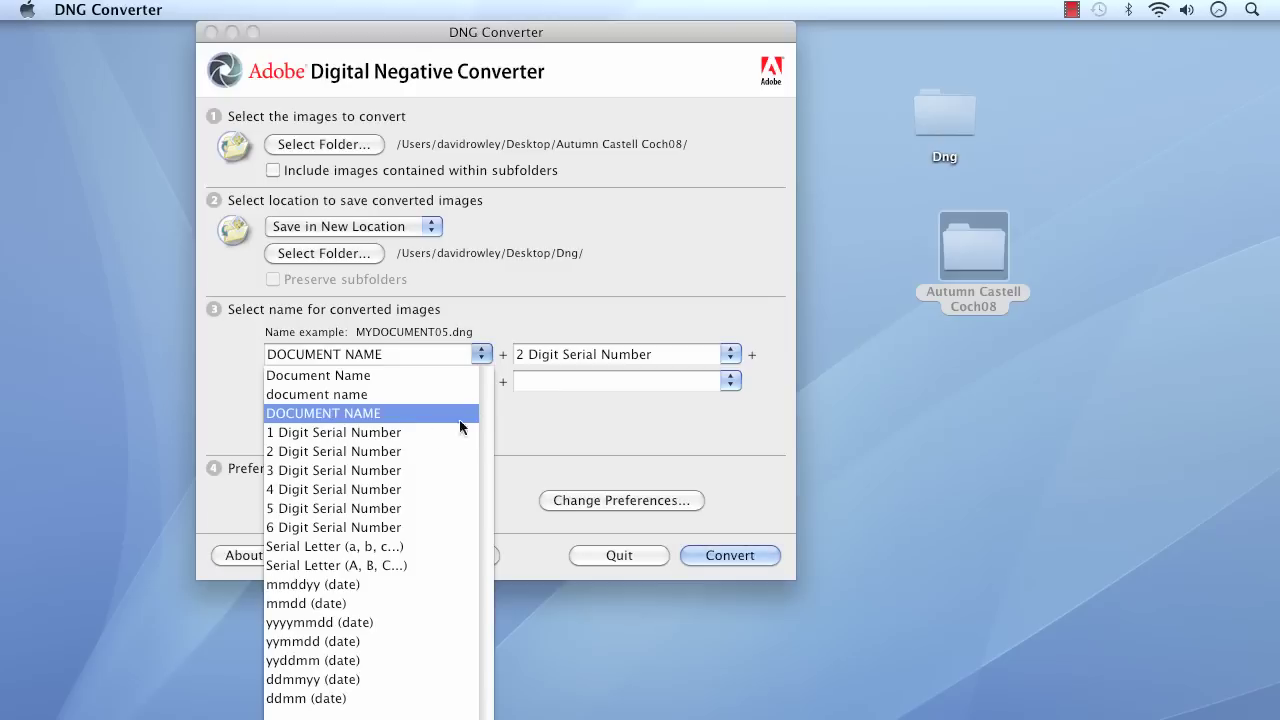
click(412, 396)
click(411, 395)
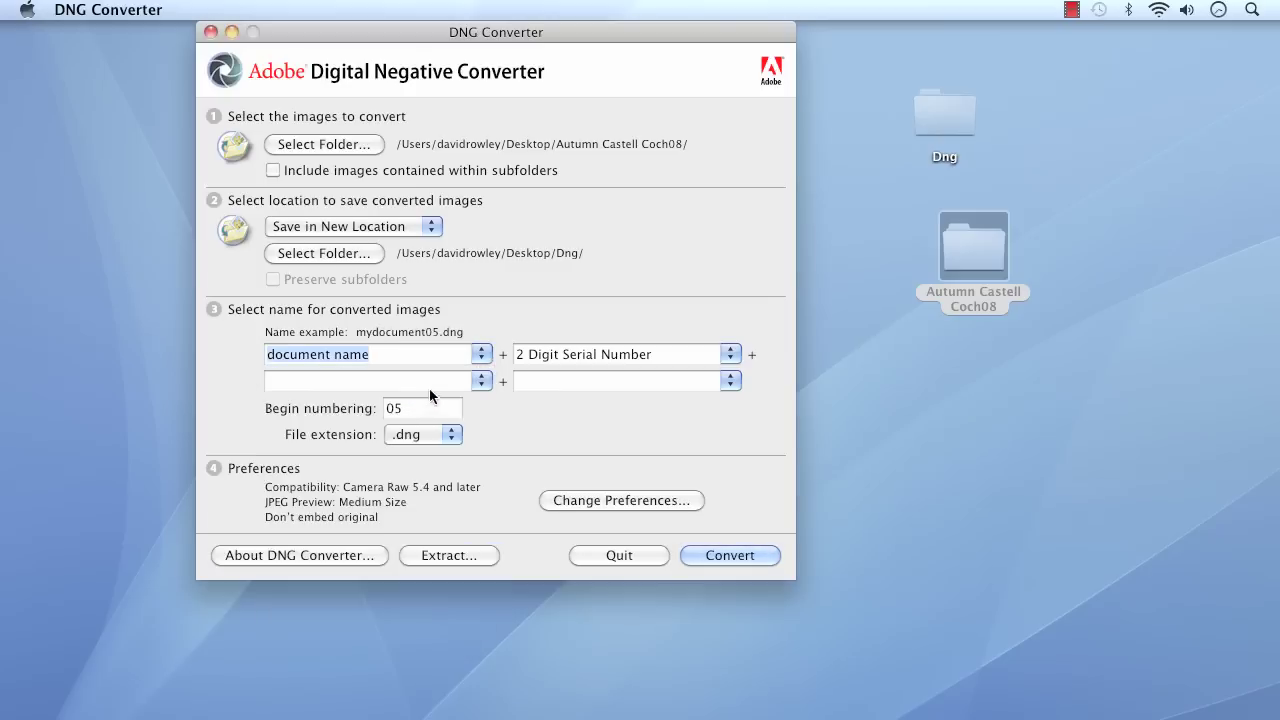
Step: Set the second file name part to 2 Digit Serial Number, begin numbering at 01 and keep the .dng extension
click(731, 353)
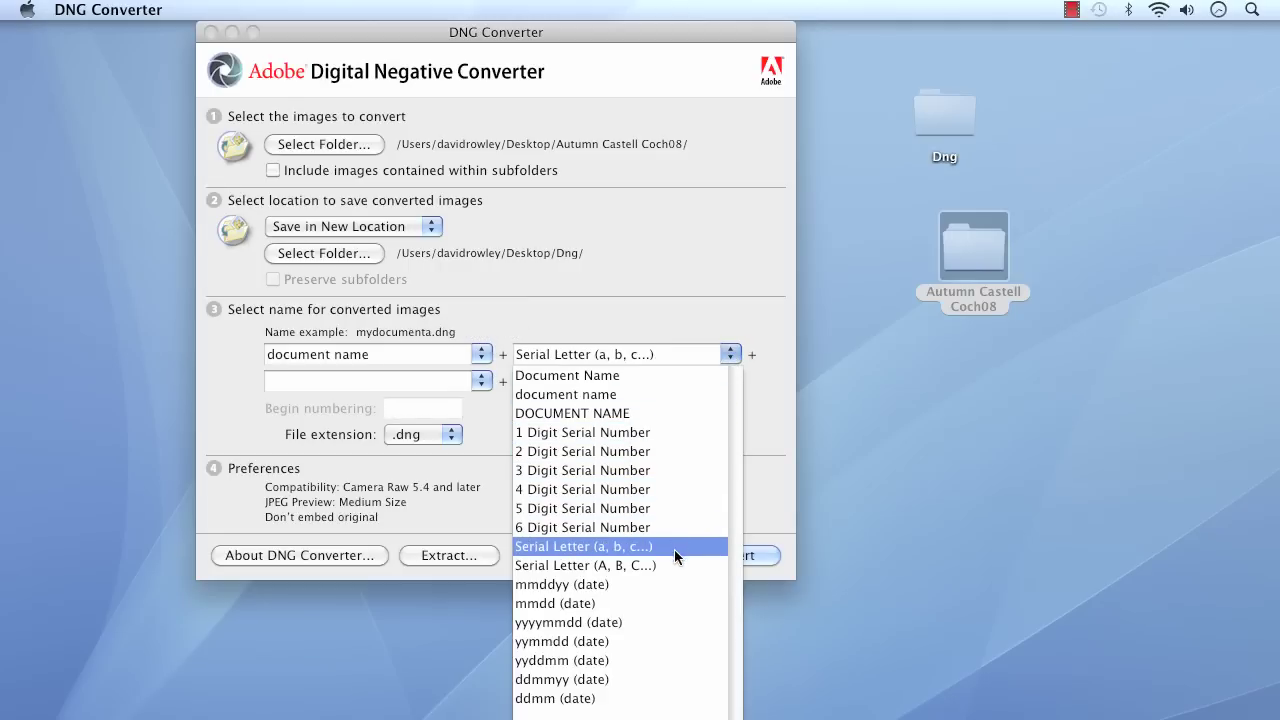
click(668, 452)
key(Tab)
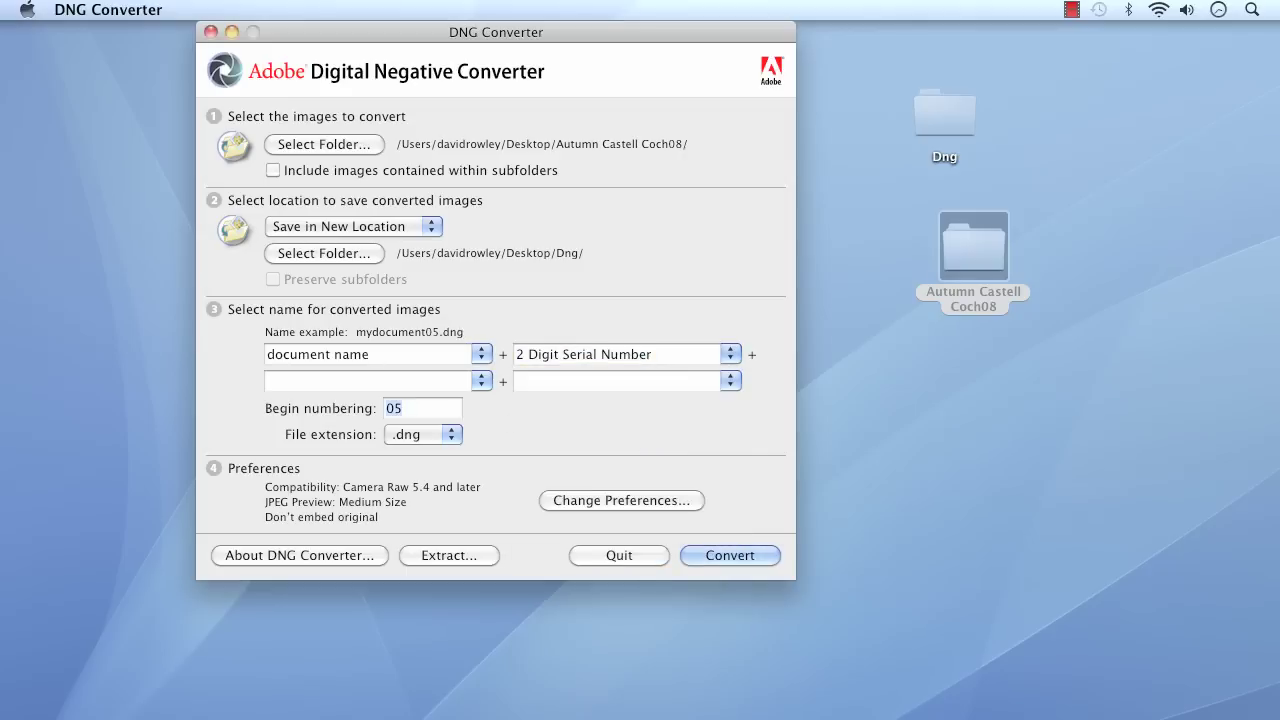
text(01)
click(452, 437)
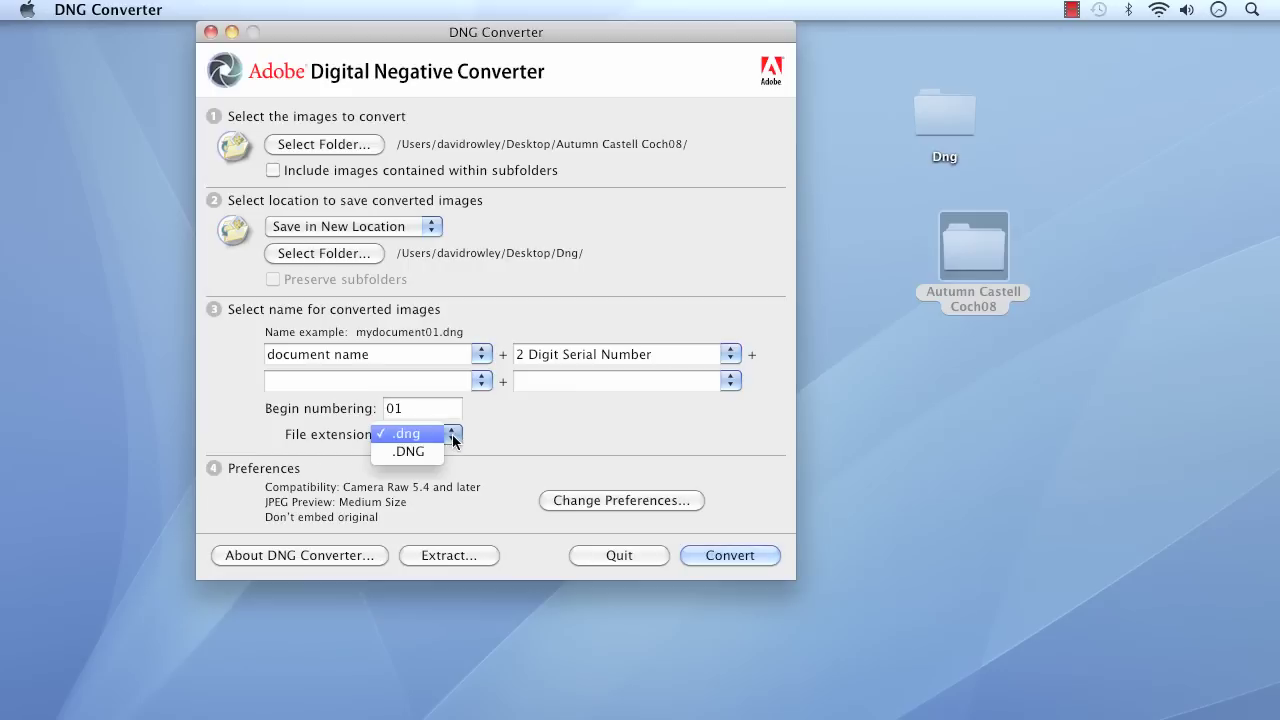
click(516, 438)
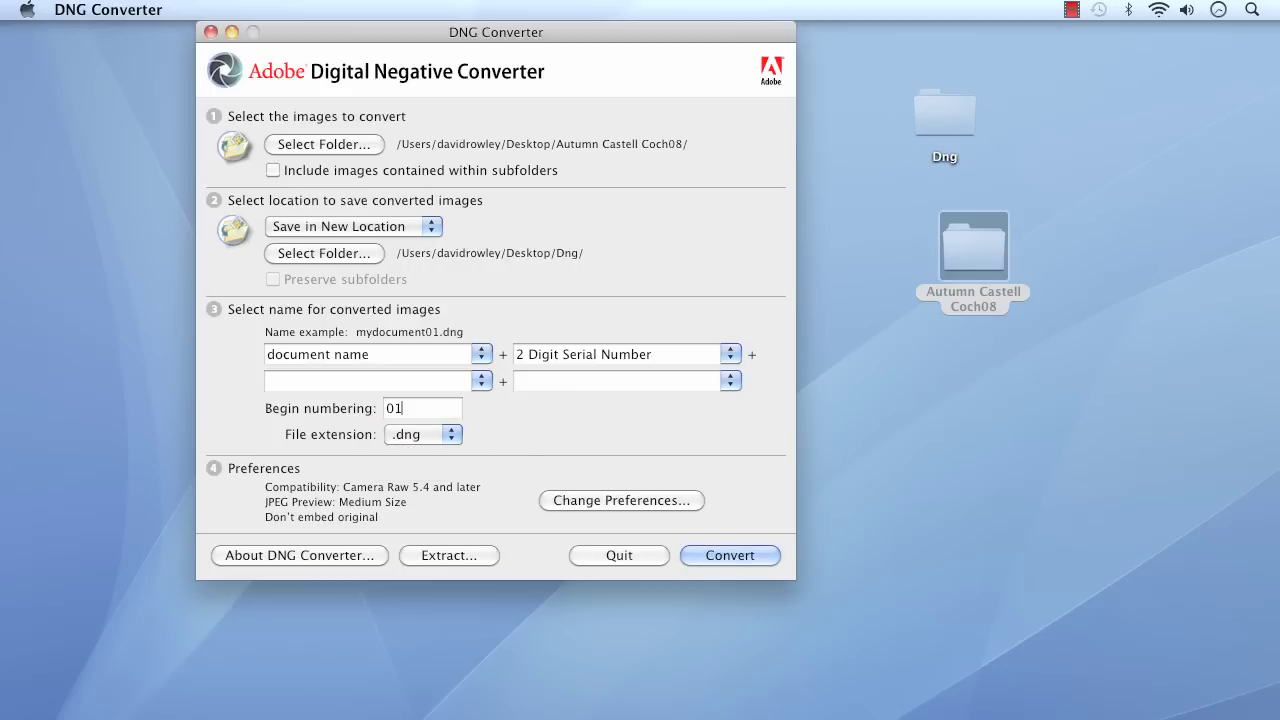
Step: Open the conversion preferences, check the compatibility options and keep Camera Raw 5.4 and later
click(588, 500)
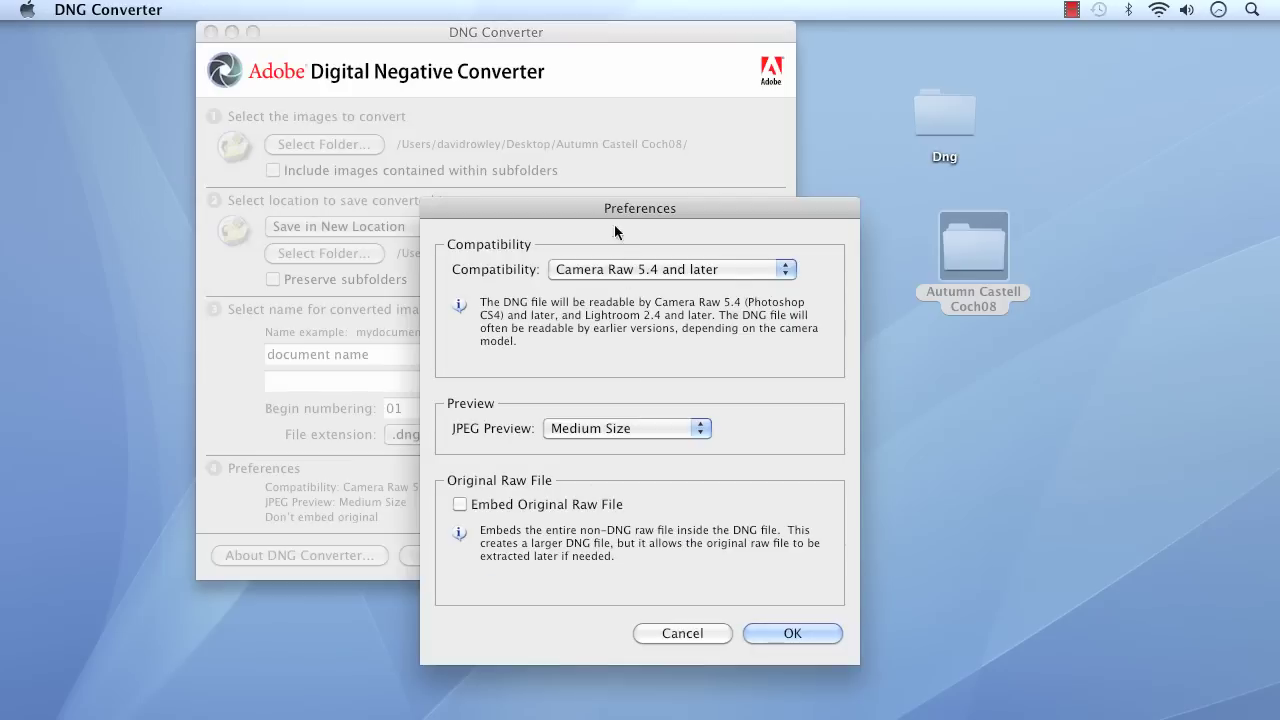
drag(612, 205, 499, 35)
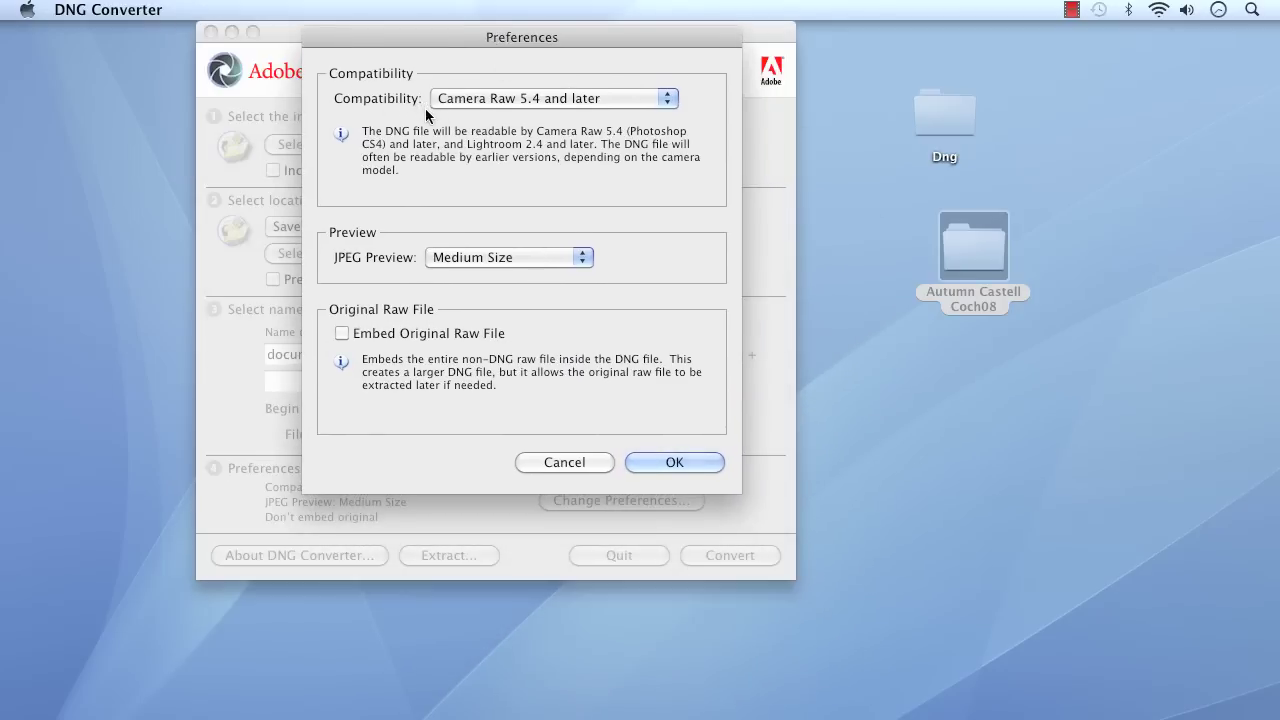
click(533, 96)
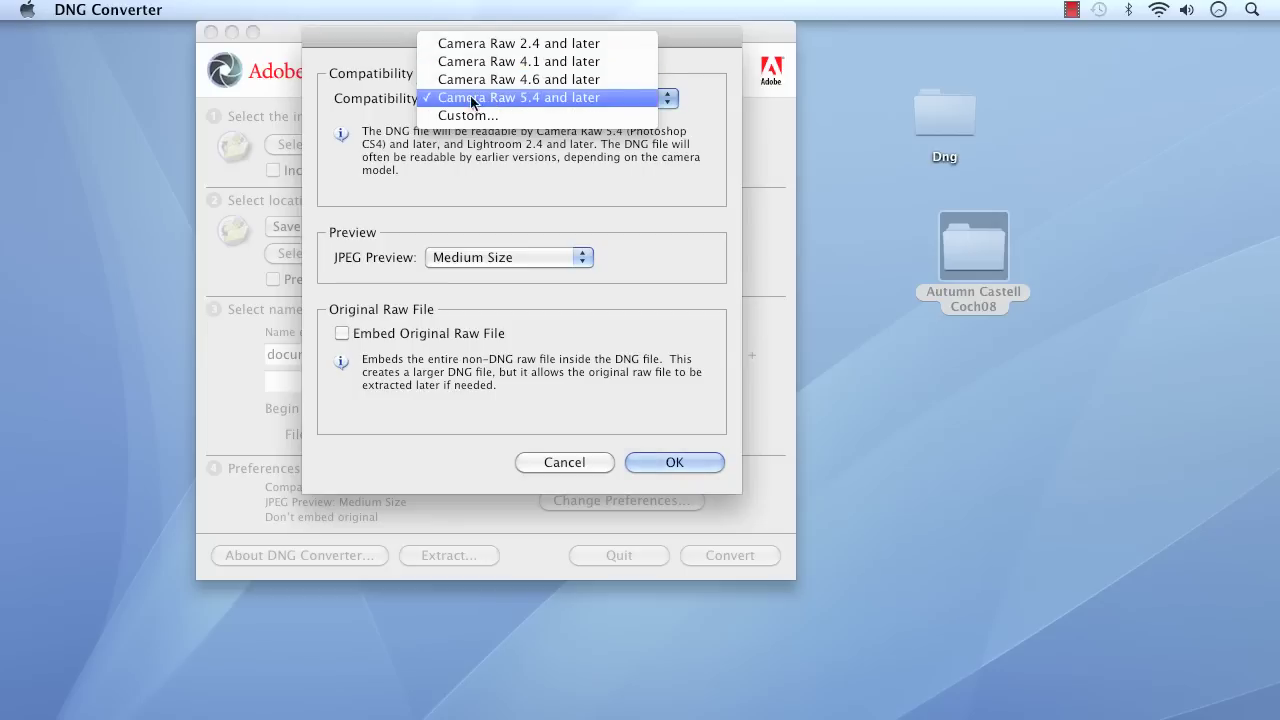
click(715, 119)
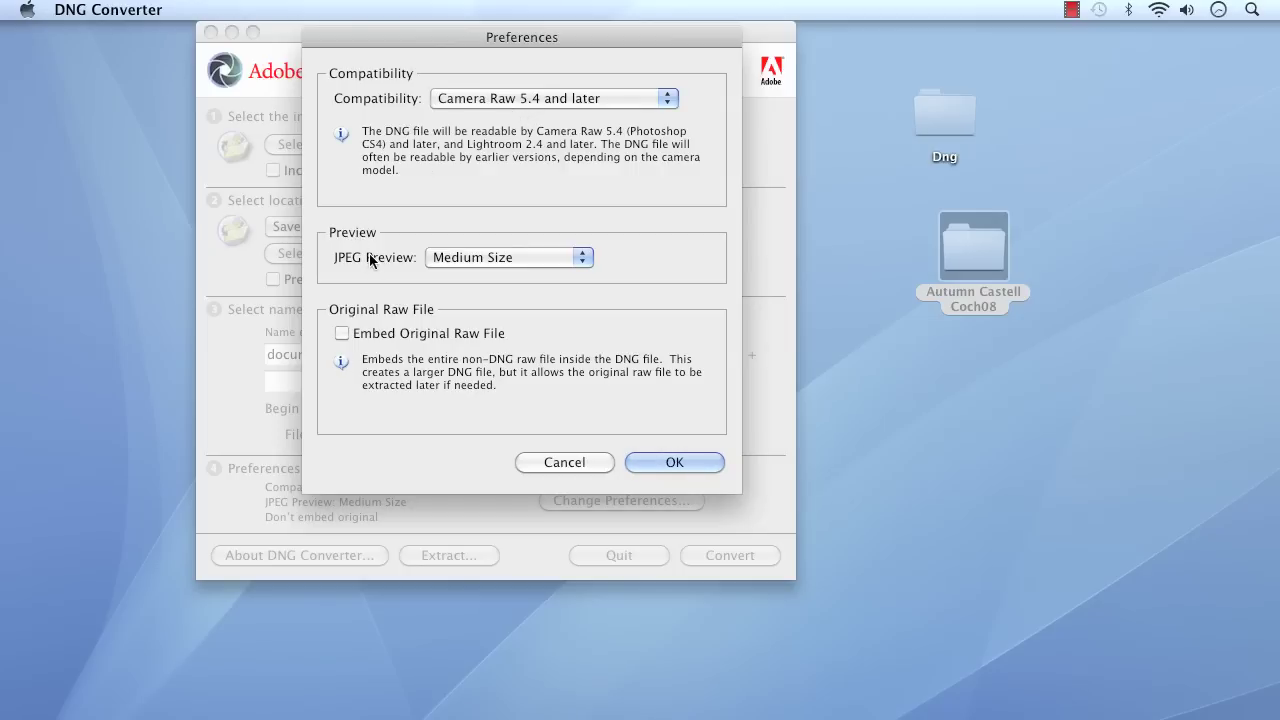
Step: Check the JPEG preview sizes, keep Medium Size, accept the preferences and start converting the images
click(451, 260)
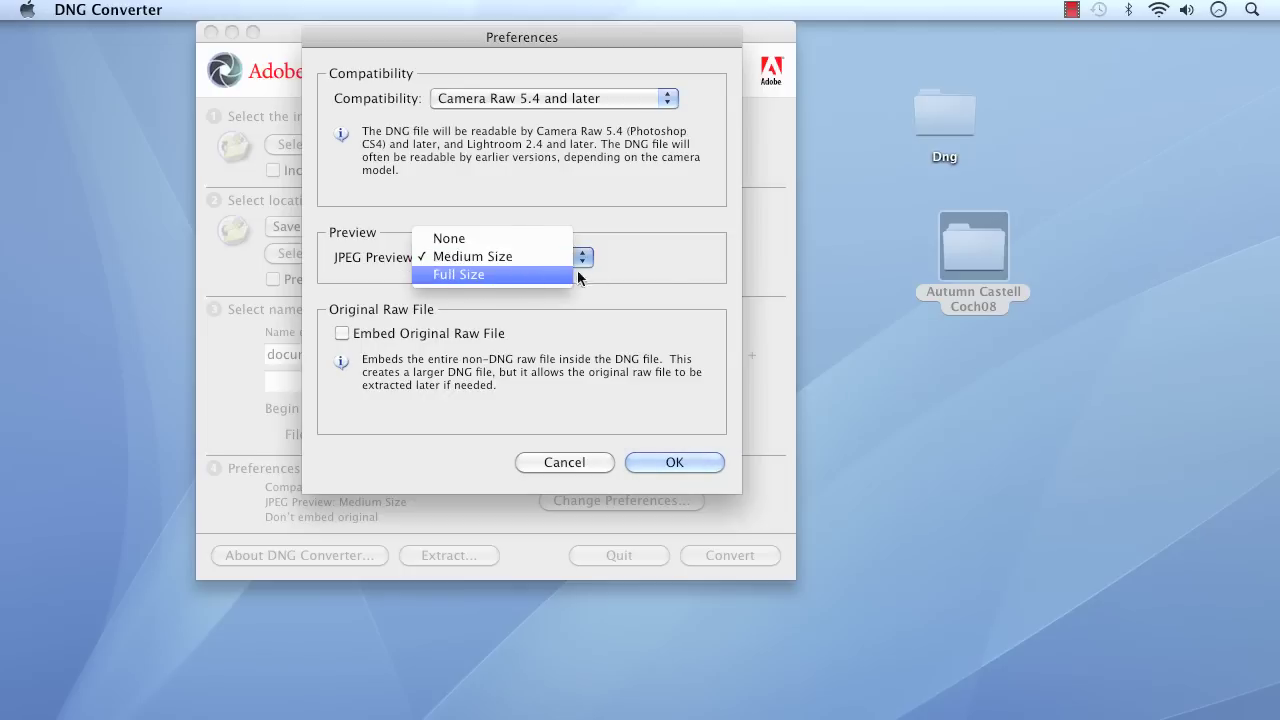
click(640, 265)
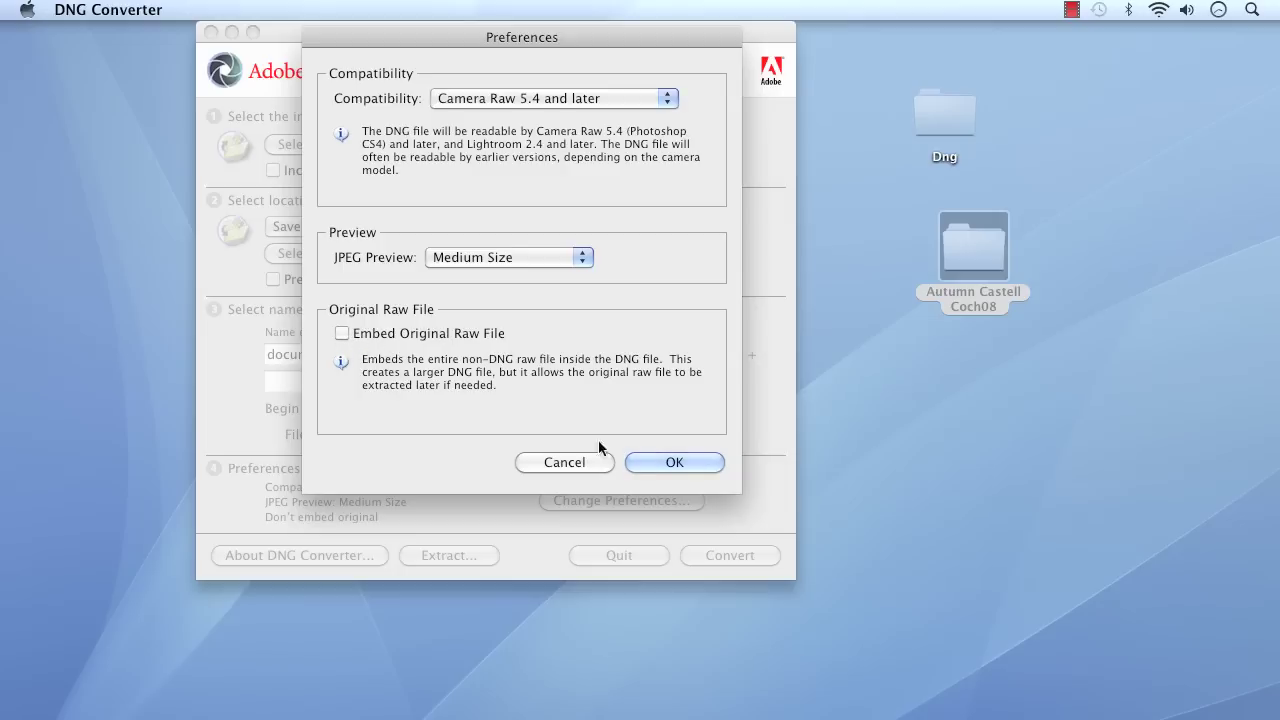
click(665, 460)
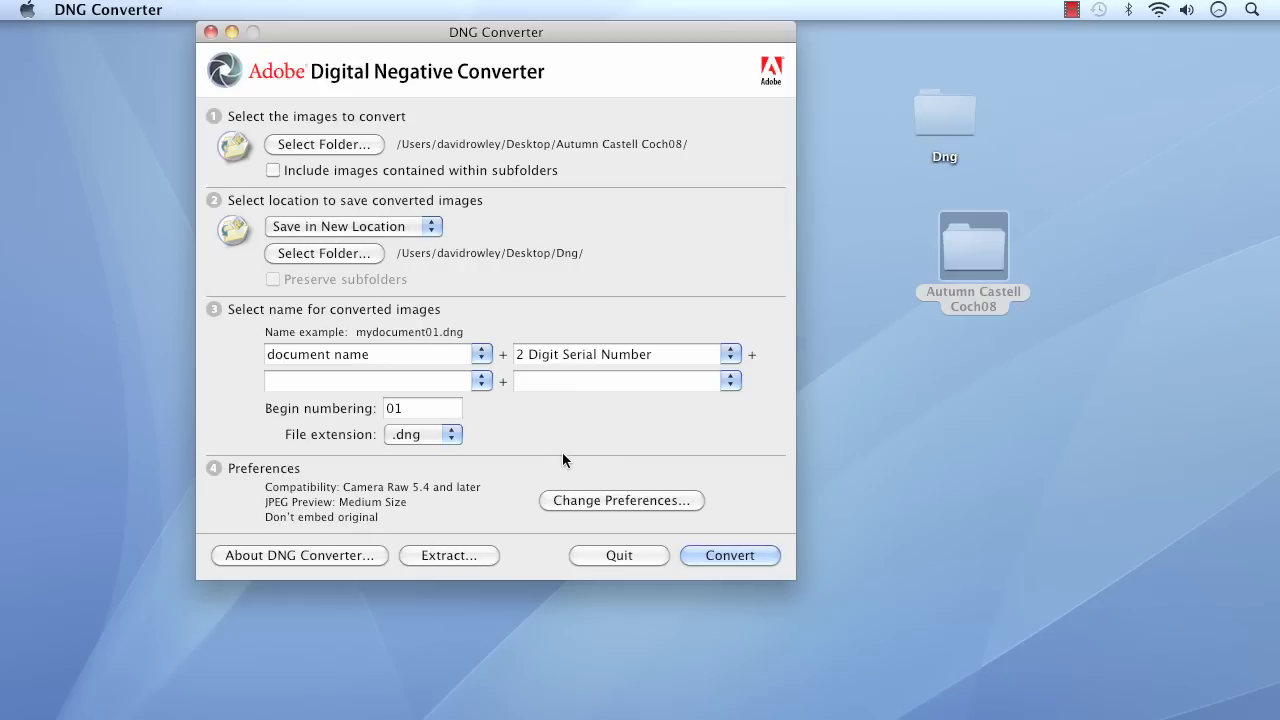
click(730, 552)
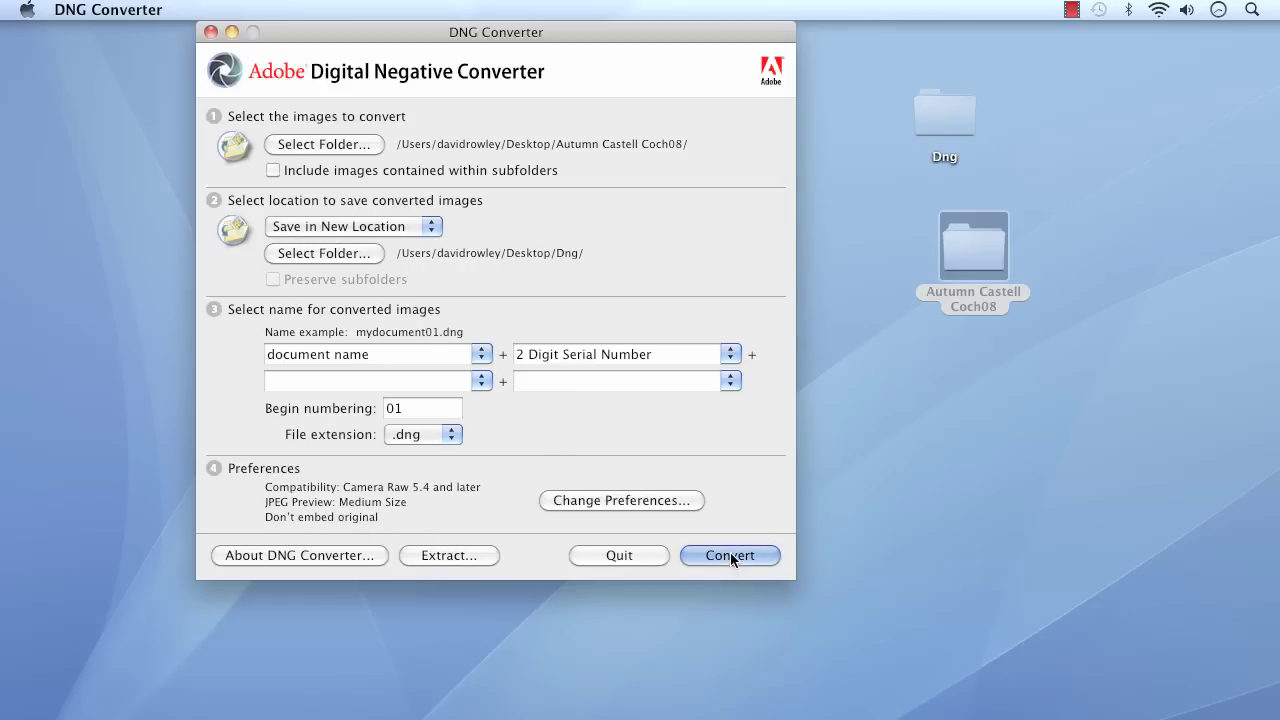
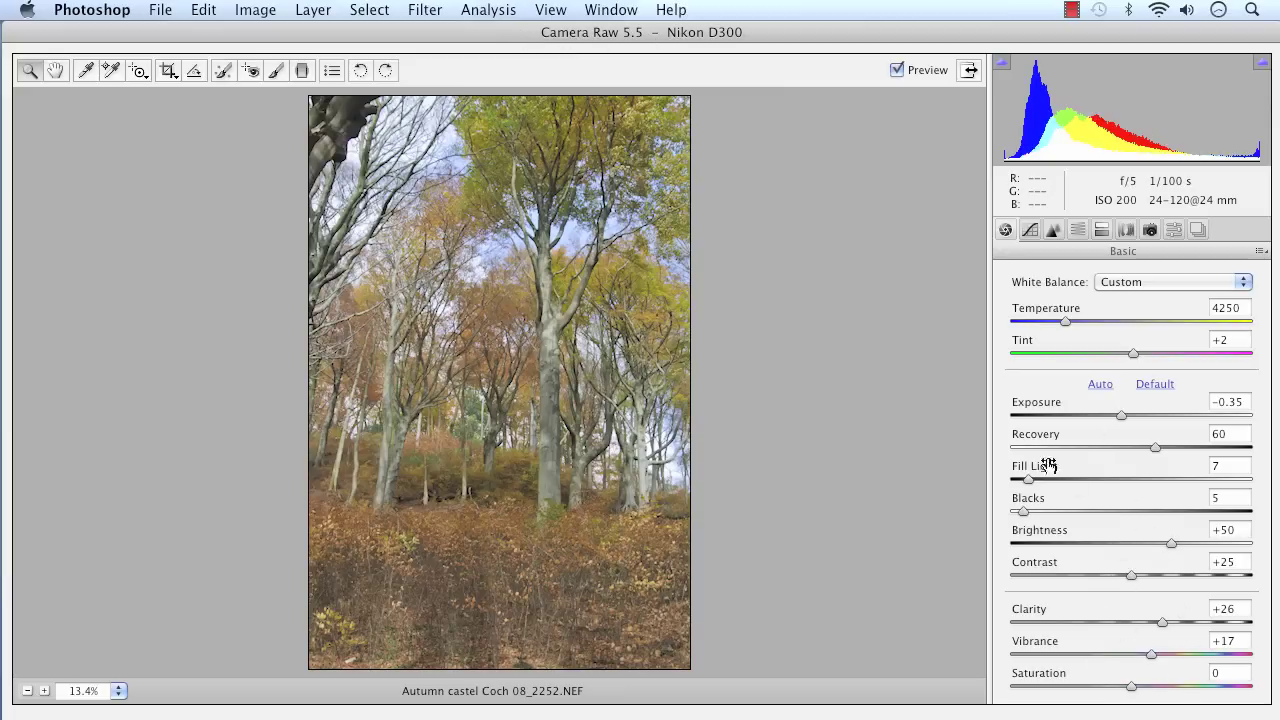
Step: Try an exposure of -0.15 on the 2252 NEF image and check where Camera Raw saves image settings, keeping Sidecar ".xmp" files
drag(1125, 418, 1130, 418)
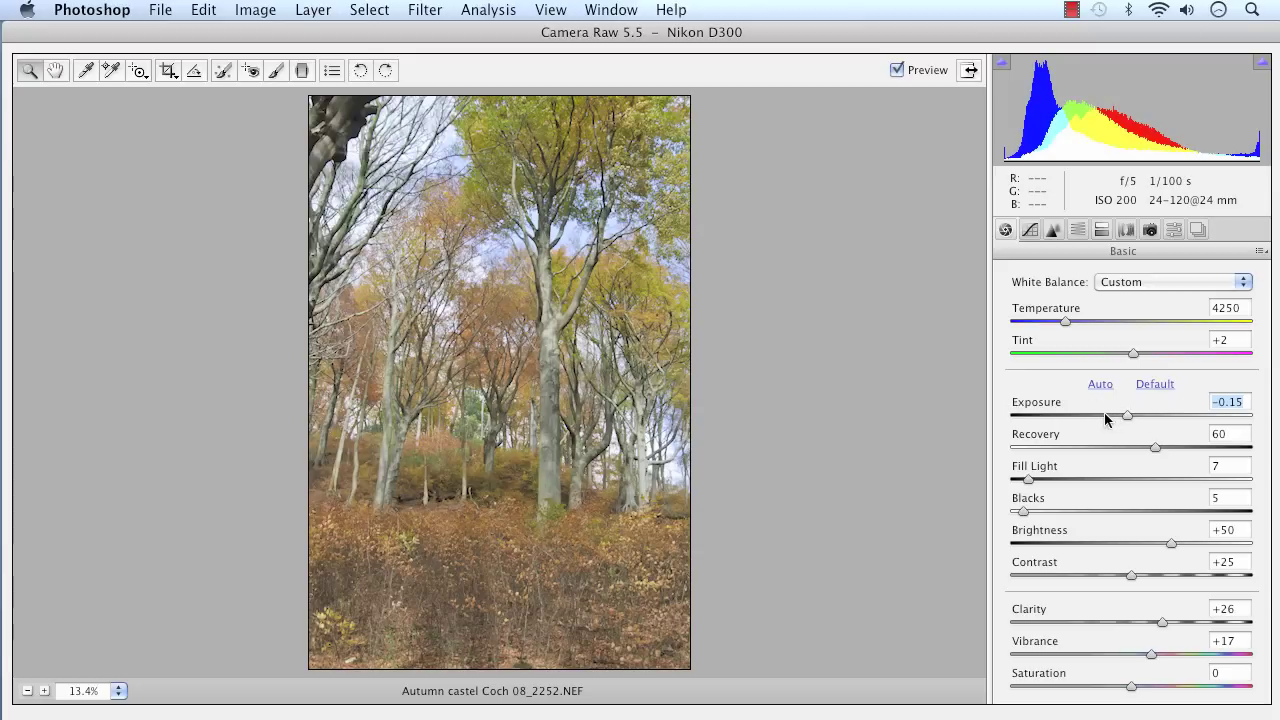
click(328, 73)
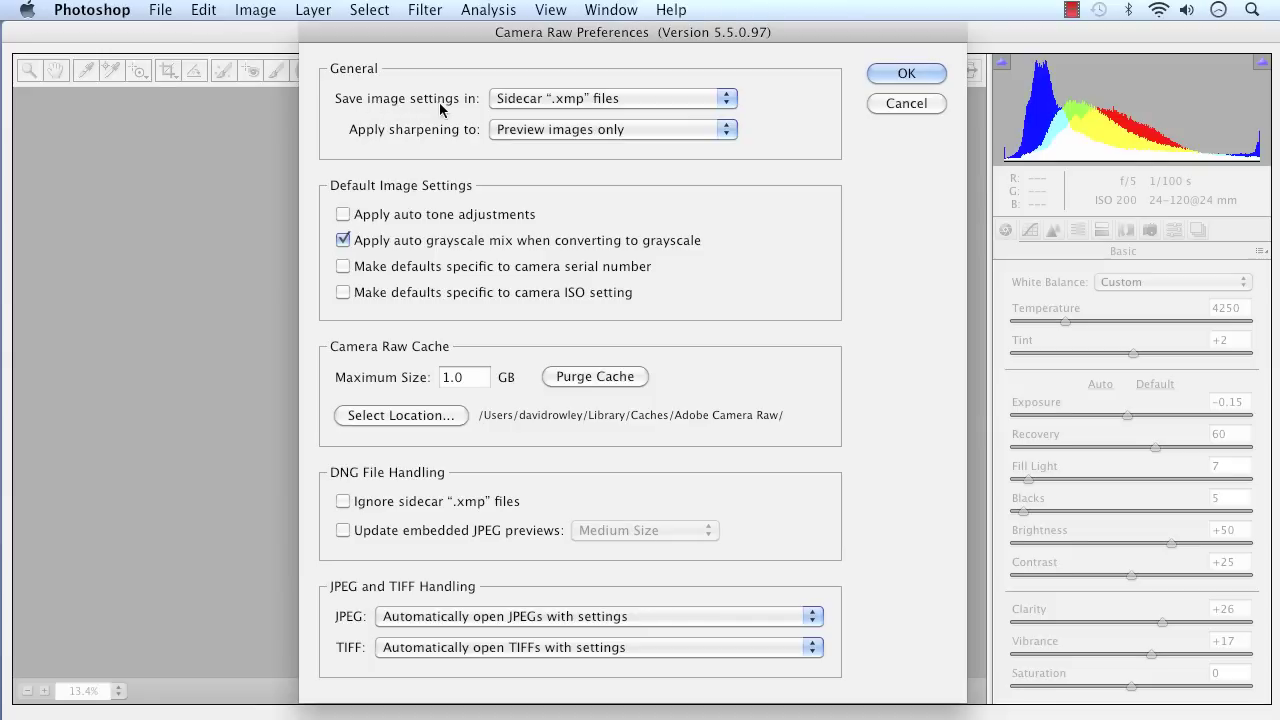
click(535, 100)
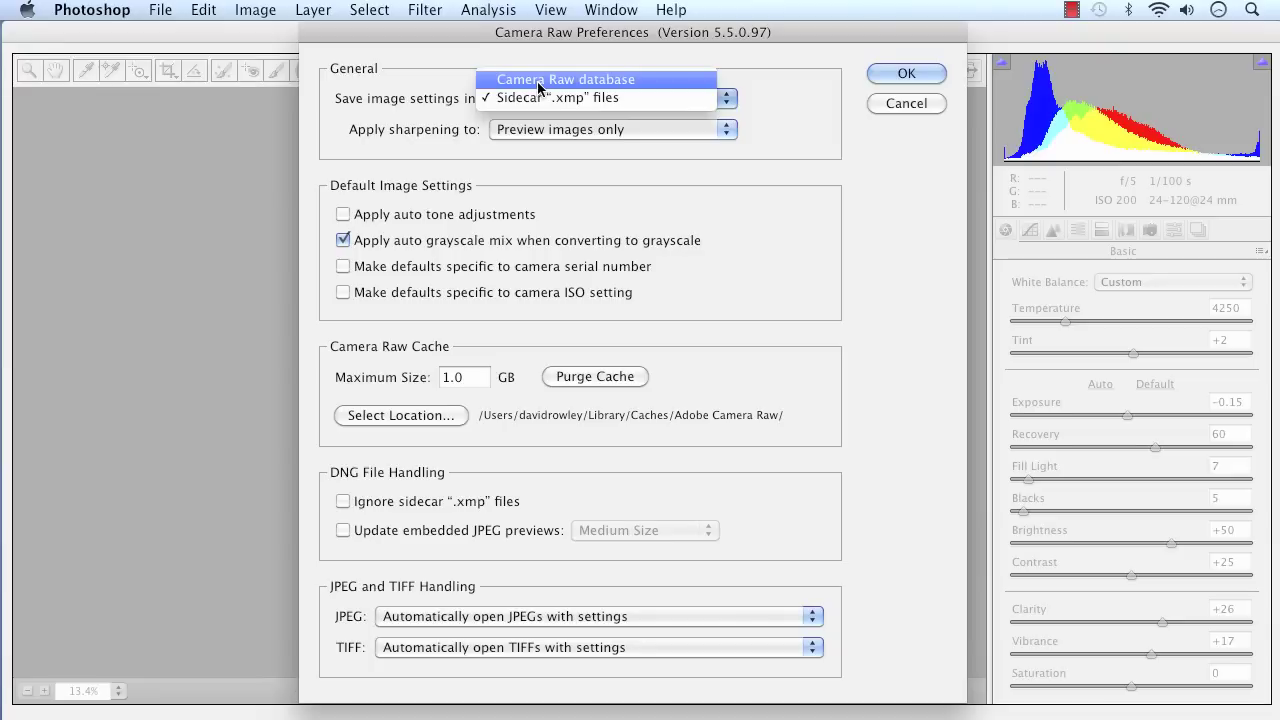
click(538, 87)
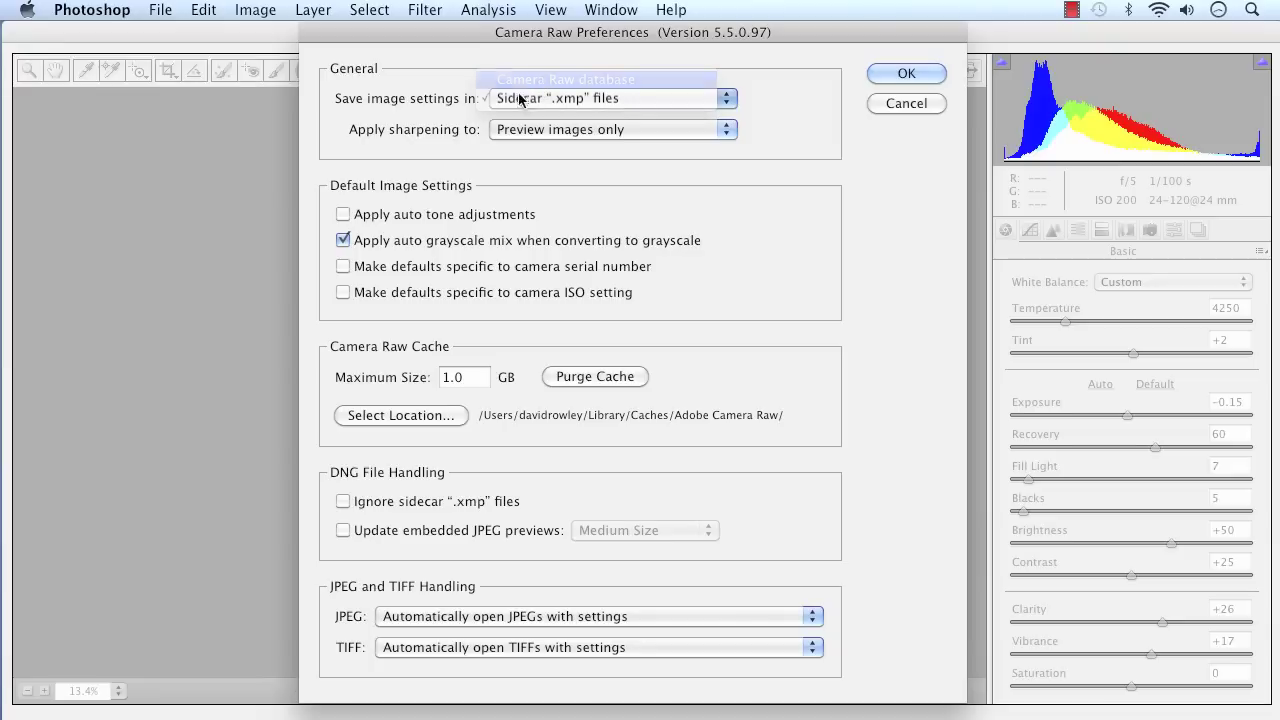
click(527, 98)
click(526, 117)
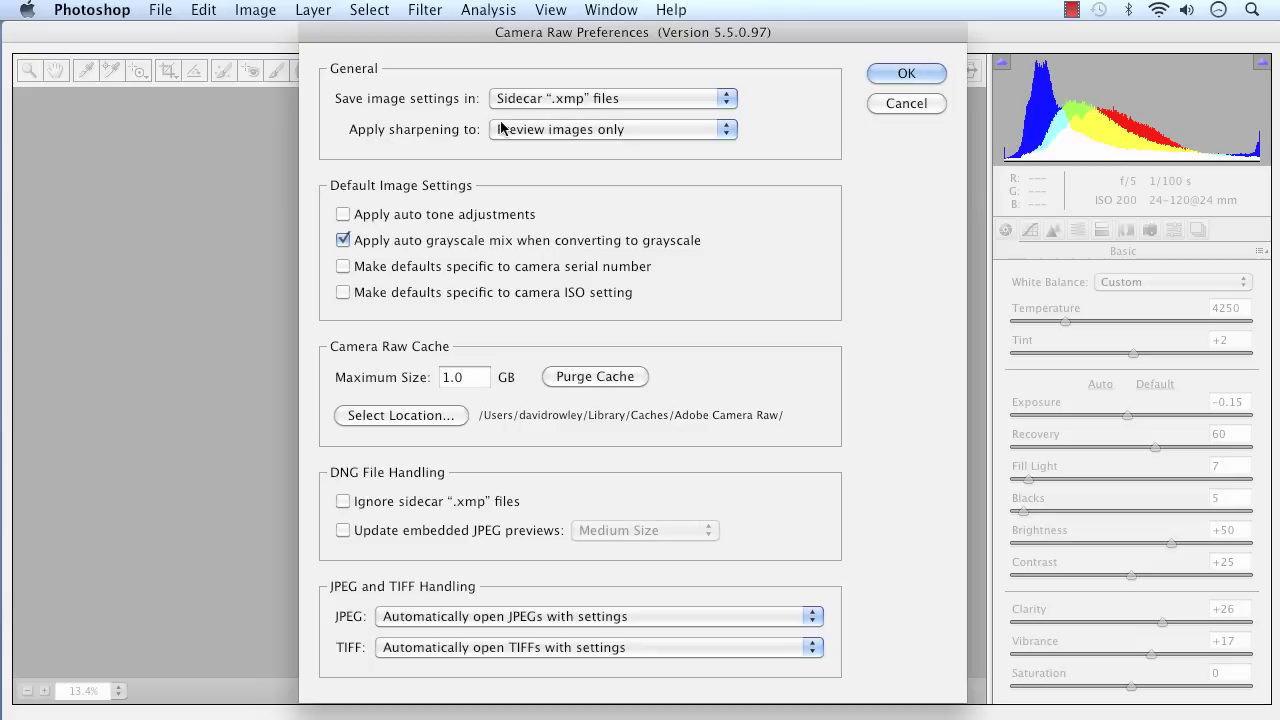
click(890, 106)
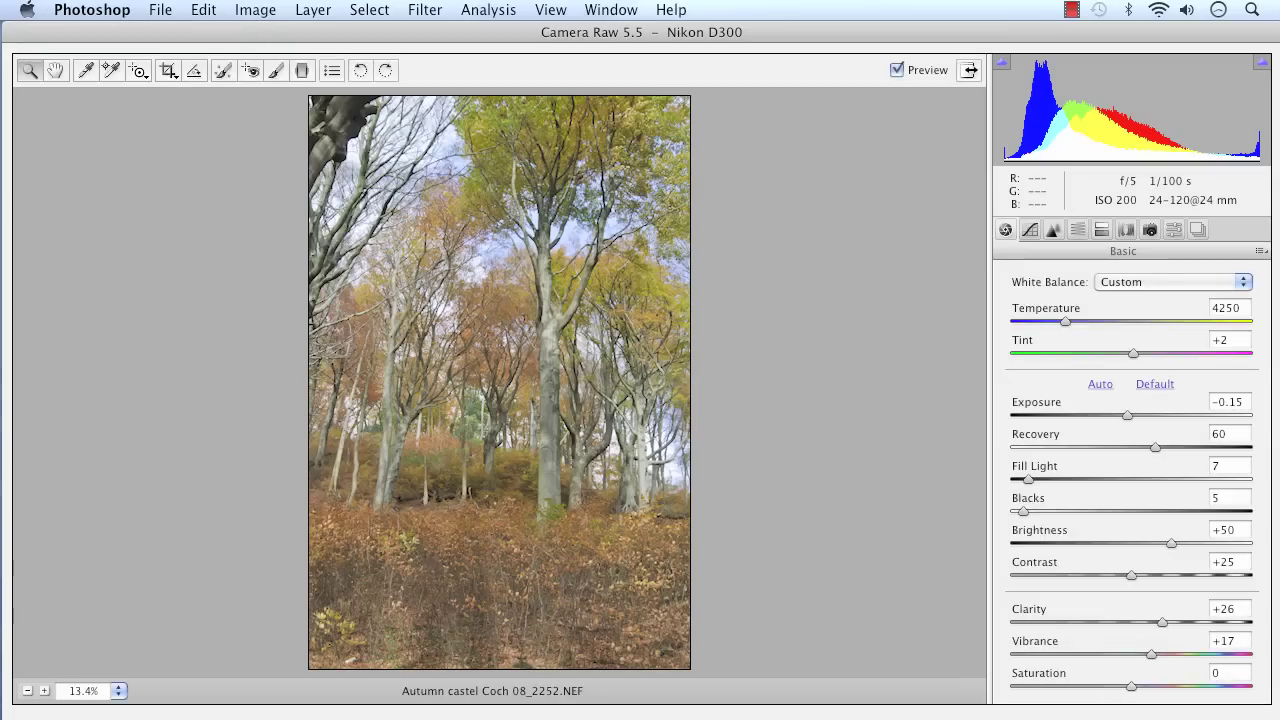
key(Escape)
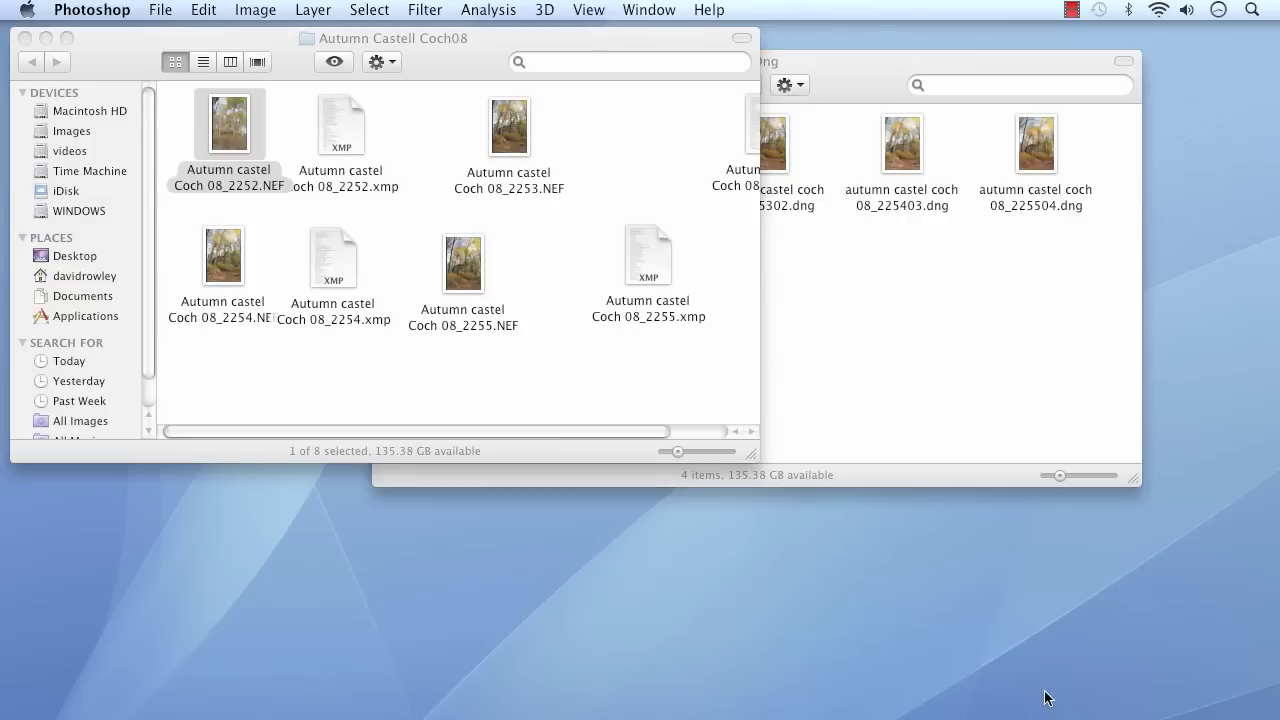
Step: Move the sidecar file Autumn castel Coch 08_2252.xmp out of the Autumn Castell Coch08 folder
click(341, 135)
drag(341, 135, 284, 595)
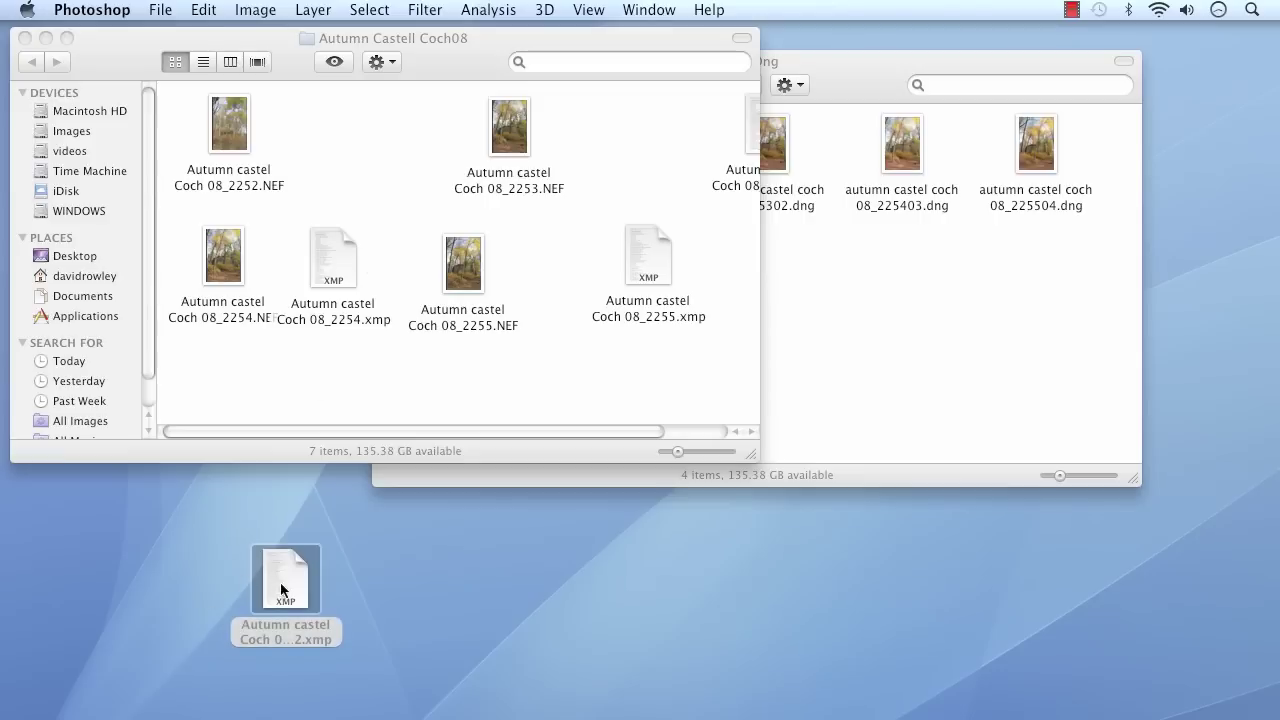
drag(280, 586, 362, 218)
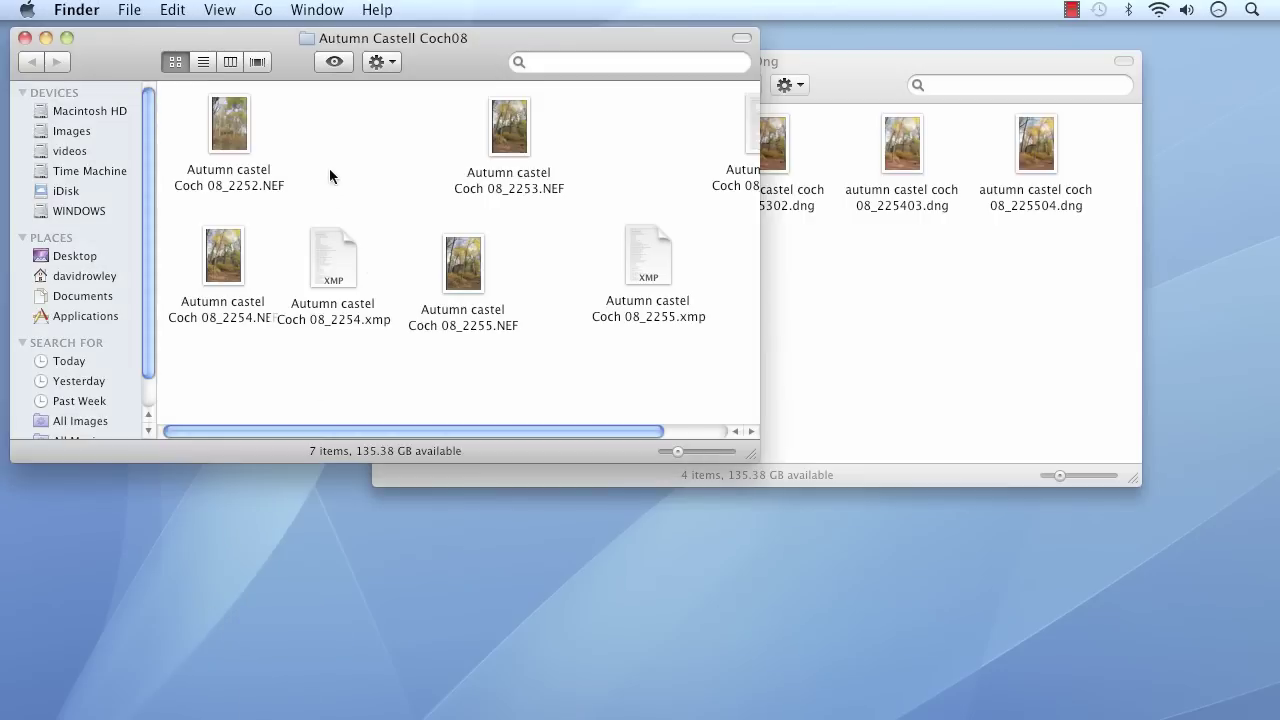
Step: Open autumn castel coch 08_225201.dng from the Dng folder in Camera Raw and raise its exposure slightly
click(825, 268)
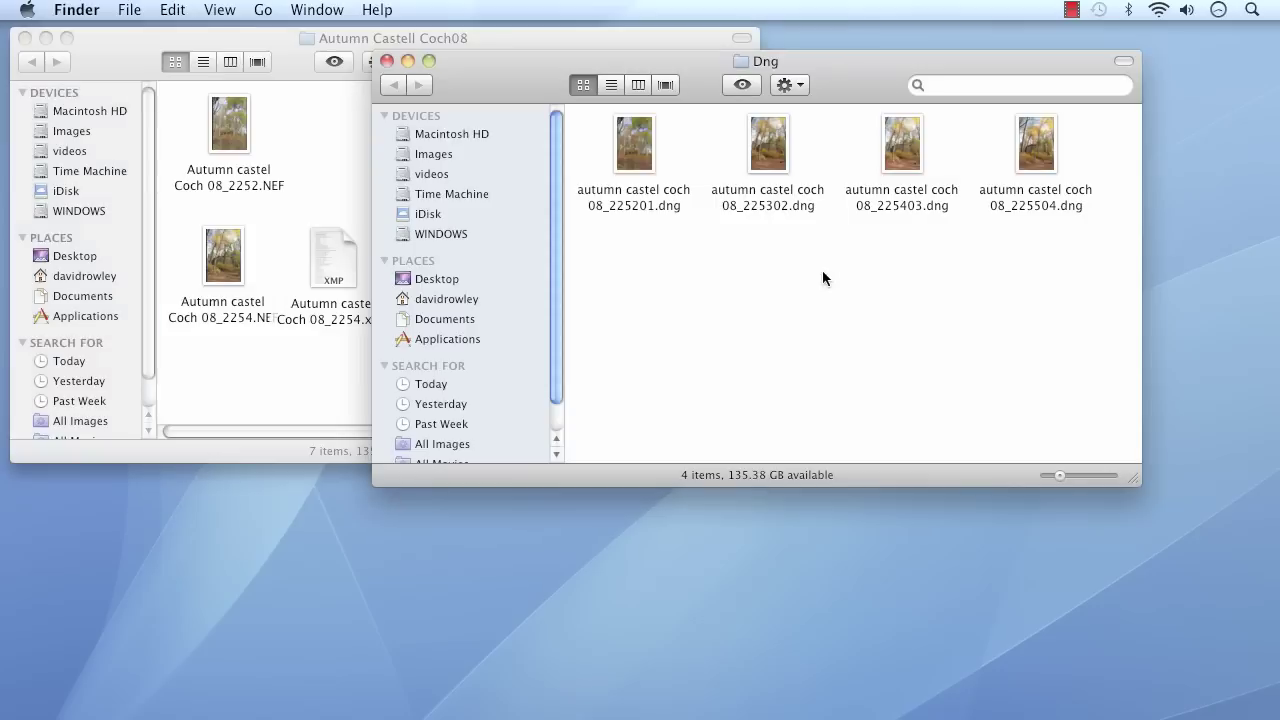
double_click(636, 160)
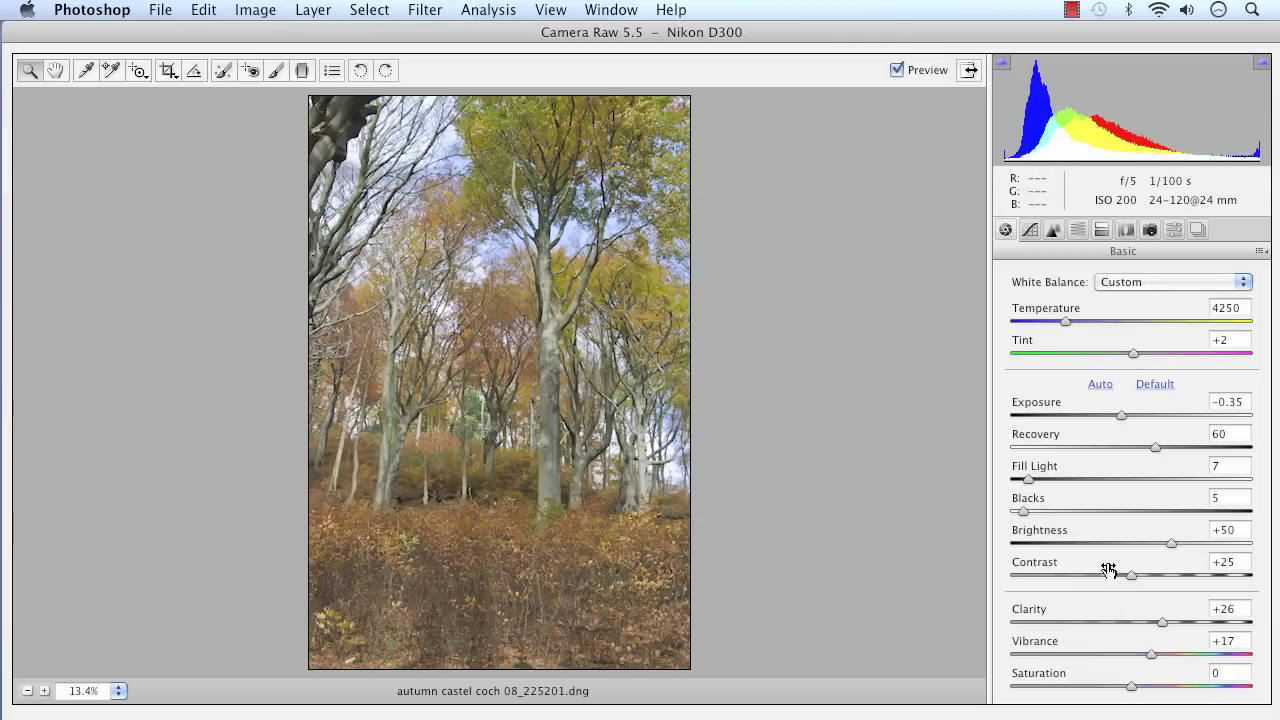
drag(1122, 413, 1132, 411)
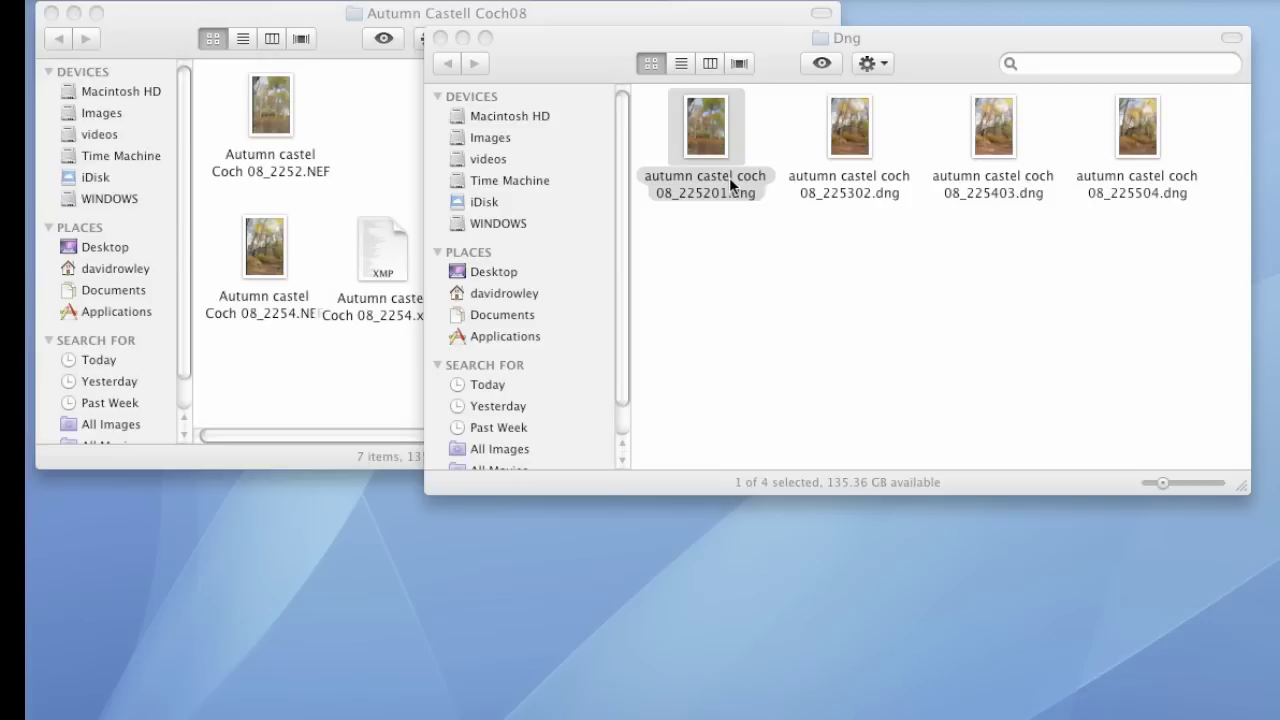
Step: Show the Autumn Castell Coch08 and Dng folders as lists and compare the sizes of the NEF and DNG files
click(372, 175)
click(243, 39)
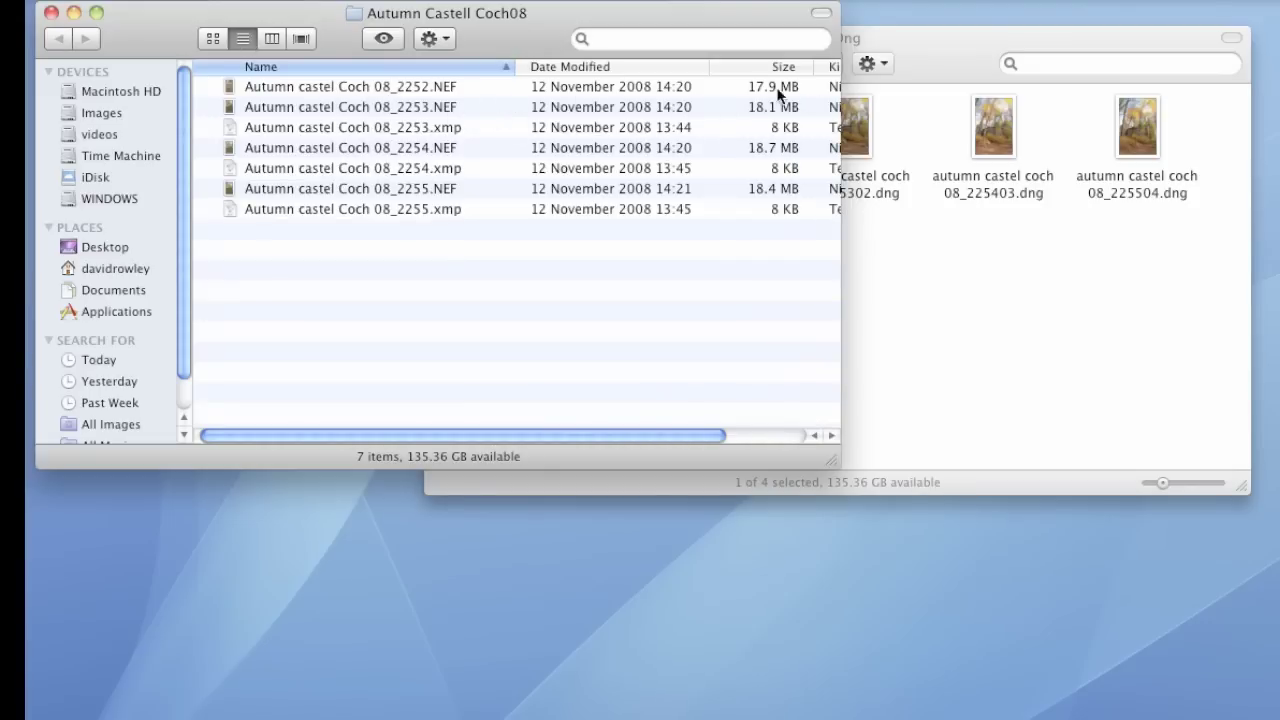
click(960, 54)
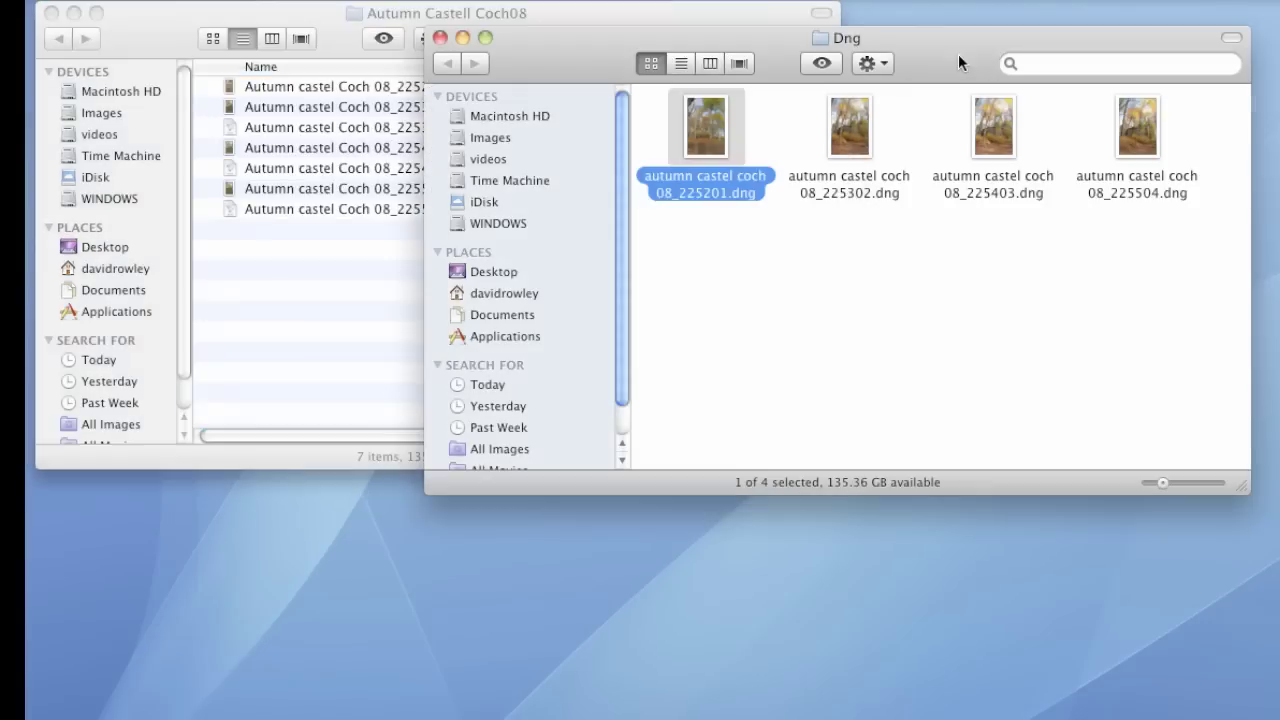
click(681, 63)
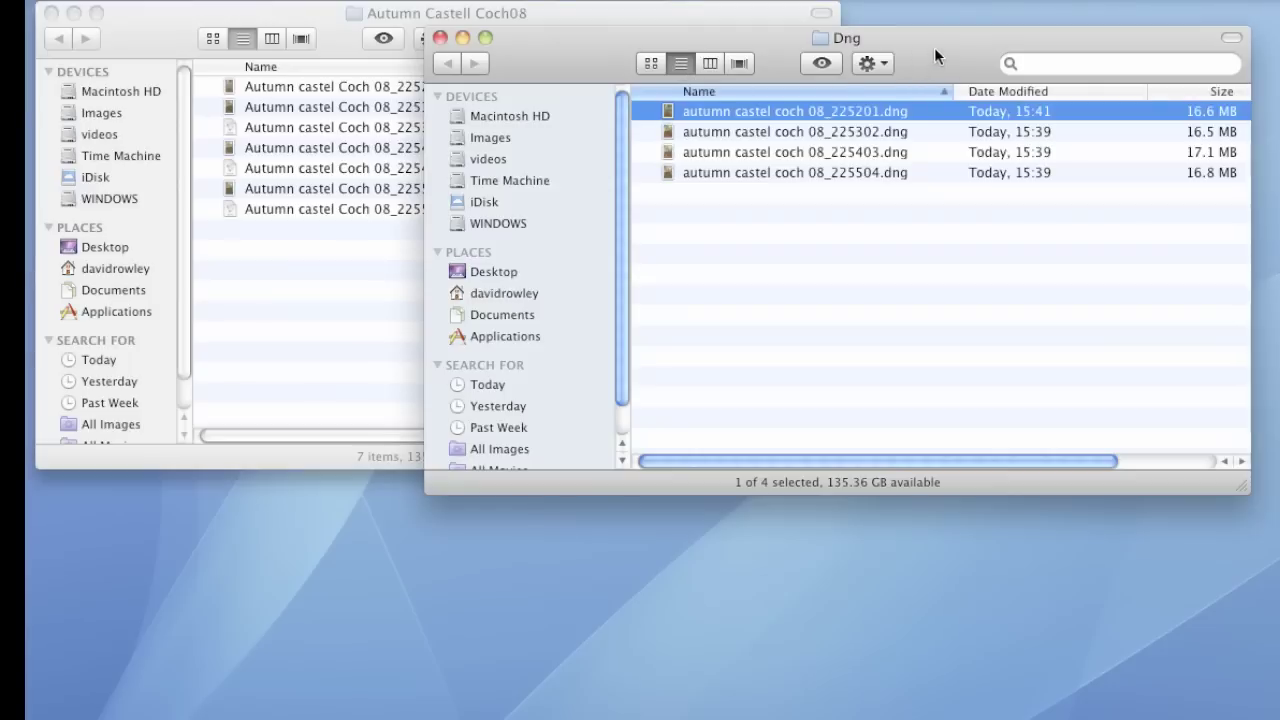
click(685, 20)
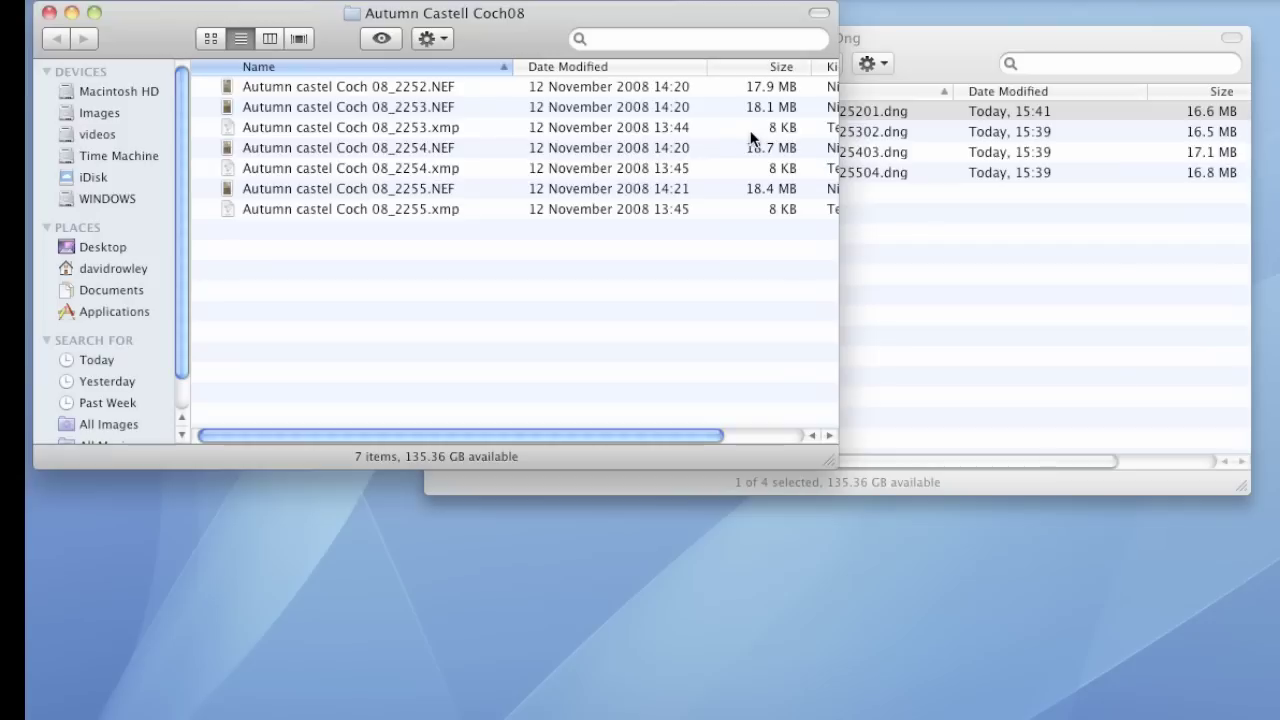
click(900, 229)
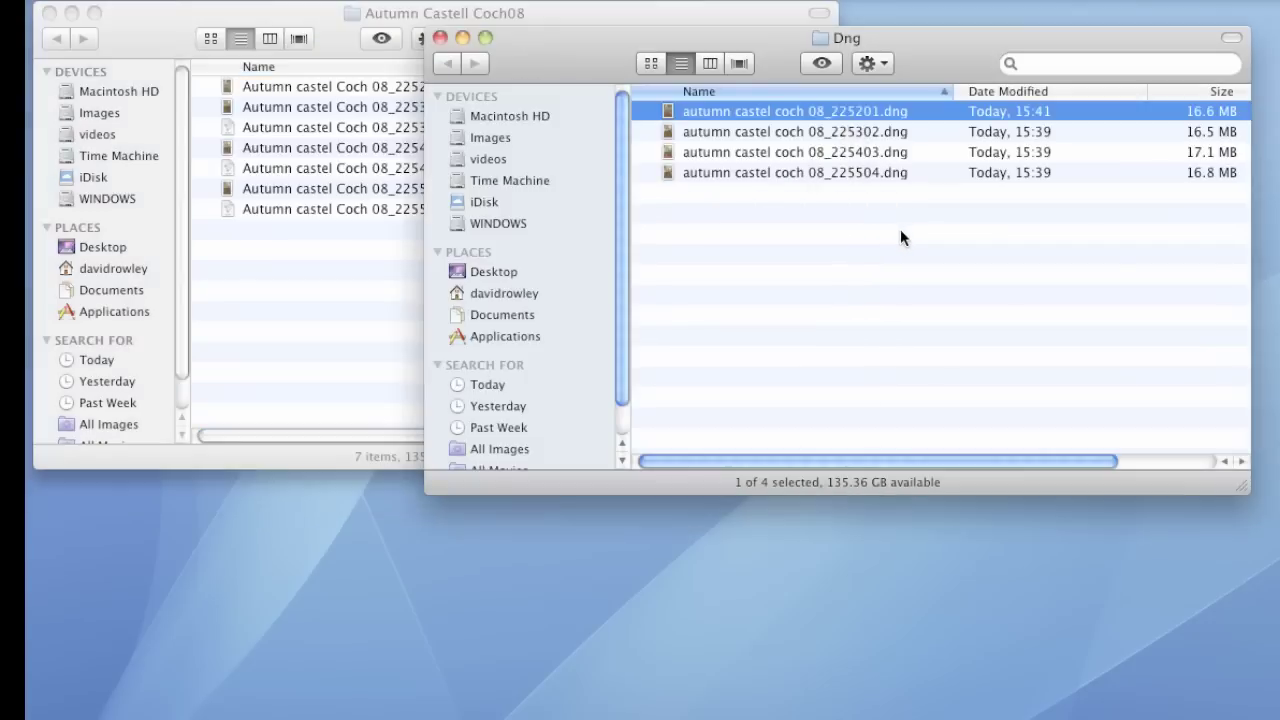